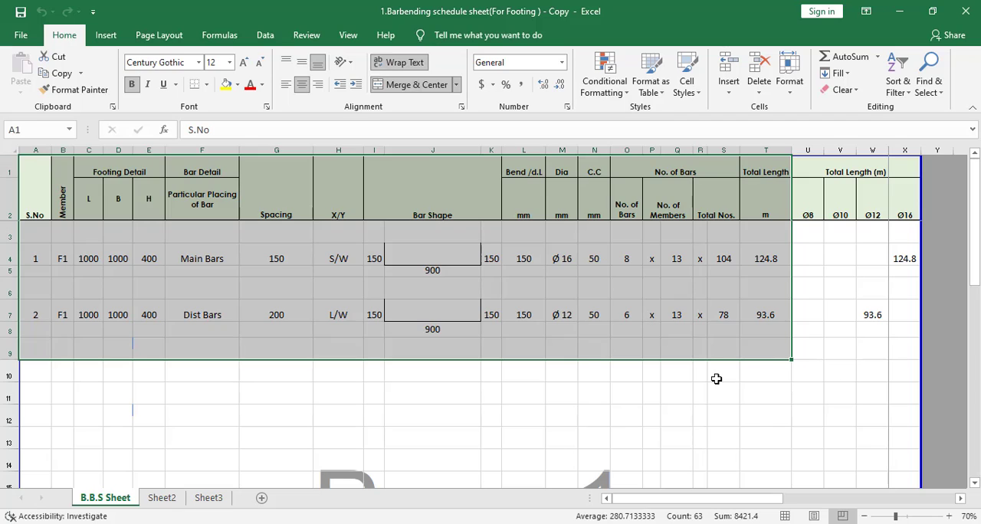
Step: Examine the S.No column of the footing bar bending schedule for the Main Bars and Dist Bars rows
{"action": "left_click", "coordinate": [717, 375]}
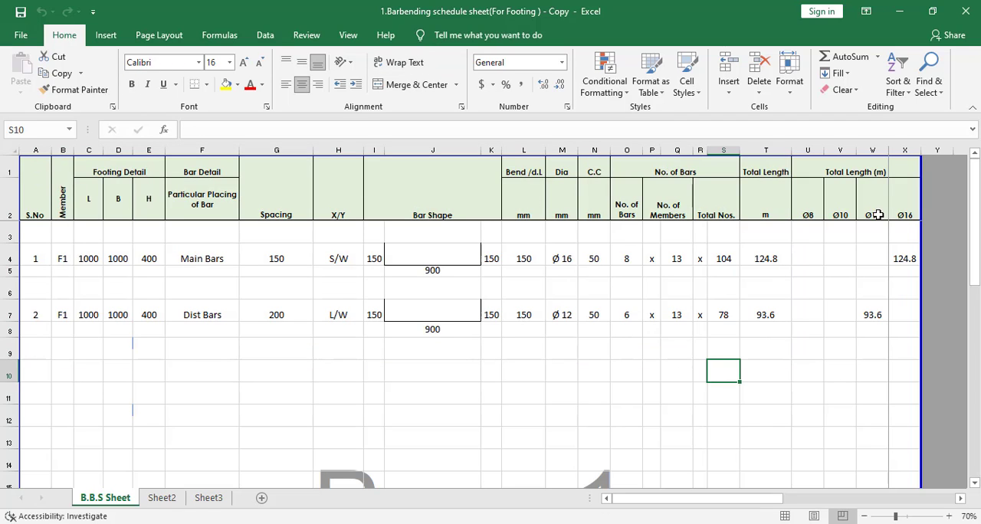
{"action": "scroll", "coordinate": [570, 326], "scroll_direction": "down", "scroll_amount": 1}
{"action": "scroll", "coordinate": [570, 328], "scroll_direction": "up", "scroll_amount": 1}
{"action": "left_click", "coordinate": [35, 176]}
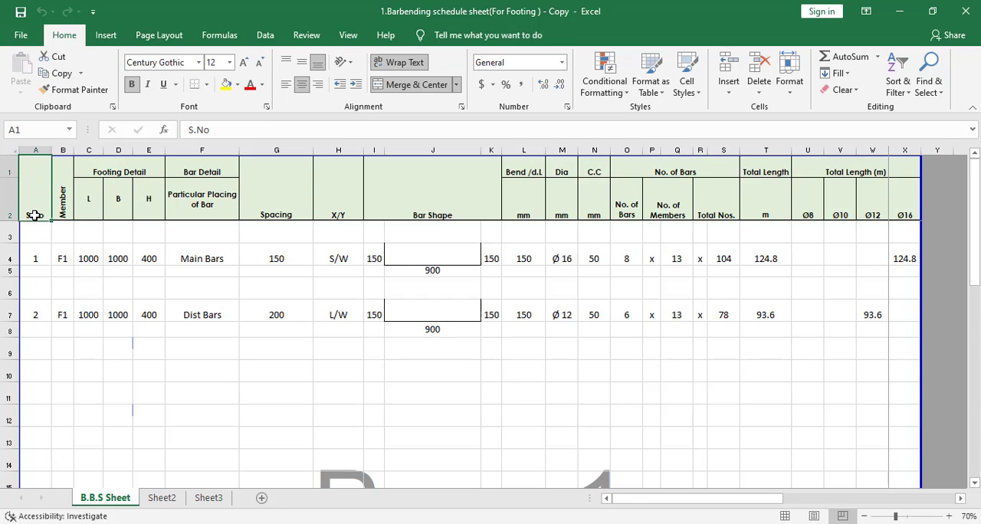
{"action": "left_click", "coordinate": [37, 259]}
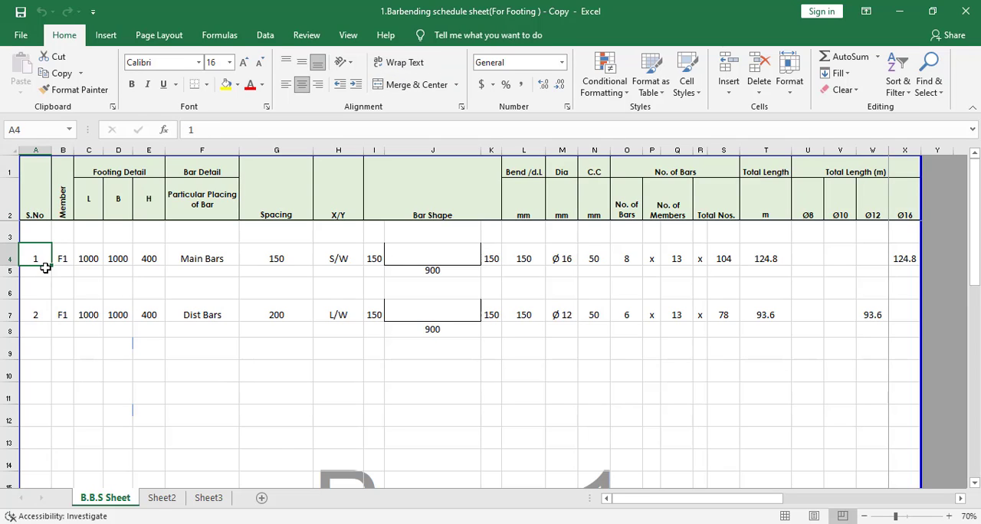
{"action": "left_click", "coordinate": [186, 260]}
{"action": "left_click", "coordinate": [40, 257]}
{"action": "left_click", "coordinate": [210, 317]}
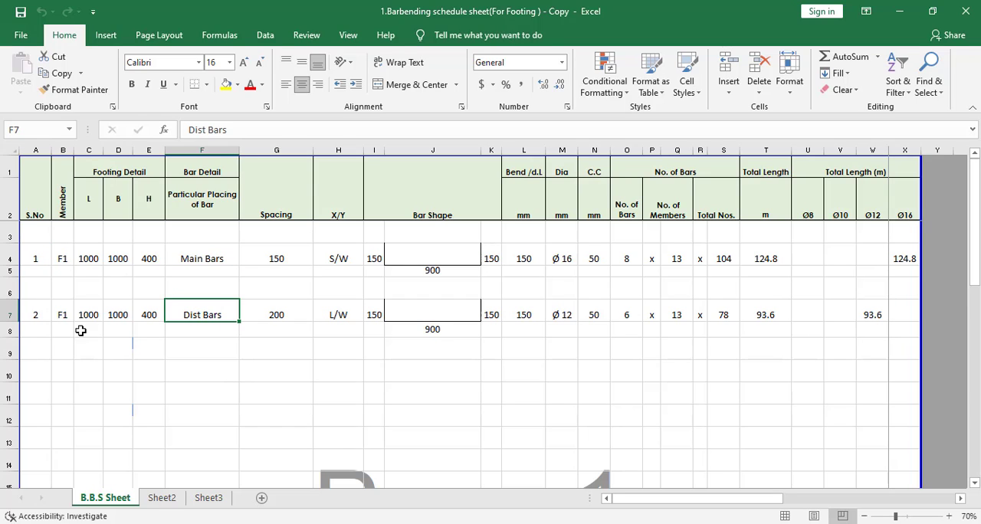
{"action": "left_click", "coordinate": [32, 315]}
{"action": "left_click", "coordinate": [34, 359]}
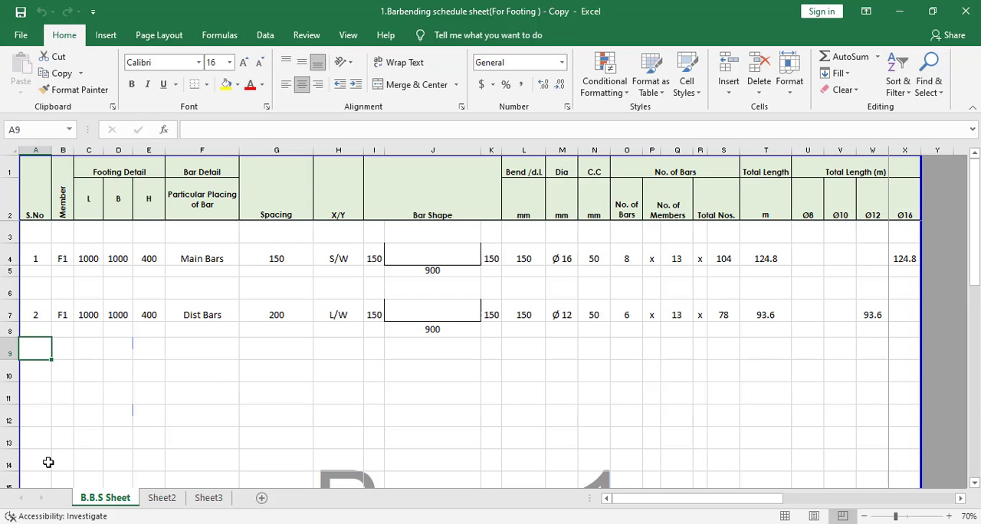
Step: Examine the Member column and the footing's L, B and H dimensions for the Main Bars row
{"action": "left_click", "coordinate": [64, 196]}
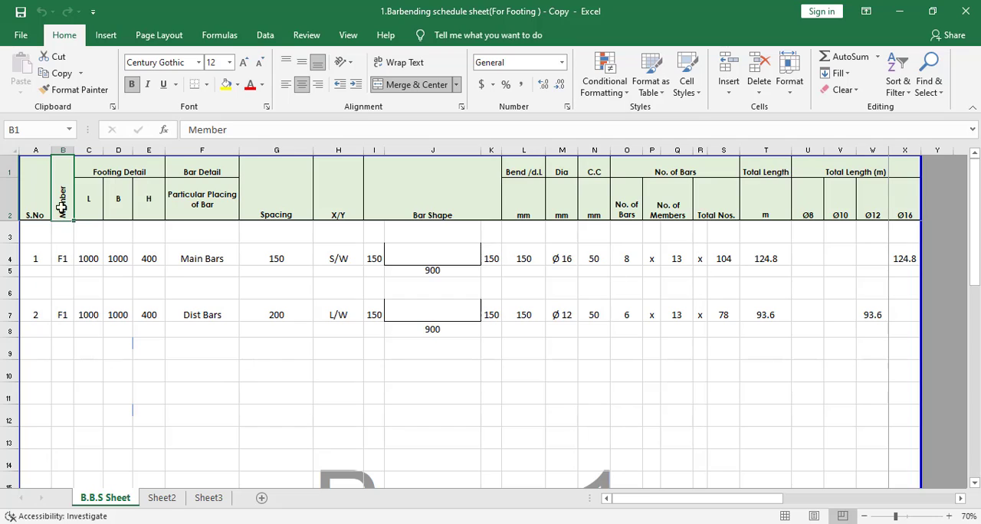
{"action": "left_click", "coordinate": [60, 260]}
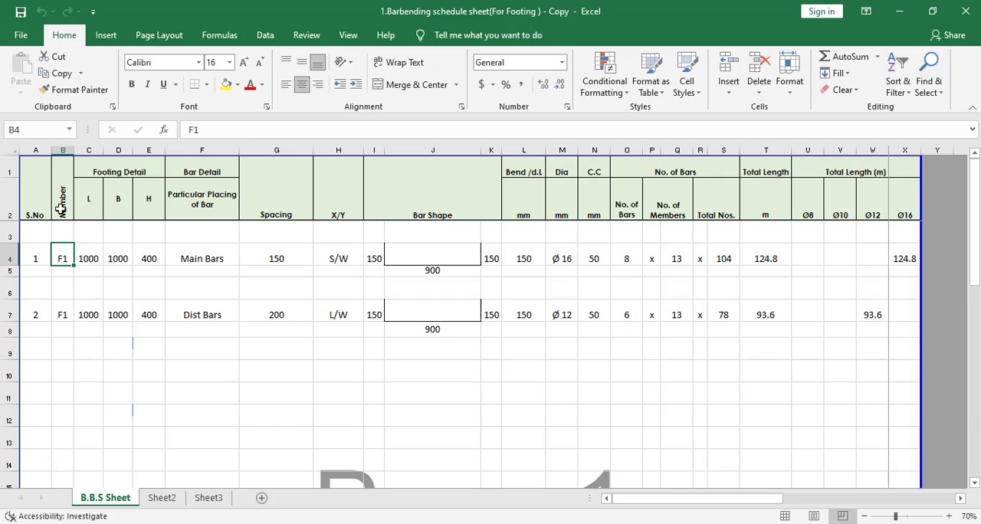
{"action": "left_click", "coordinate": [125, 167]}
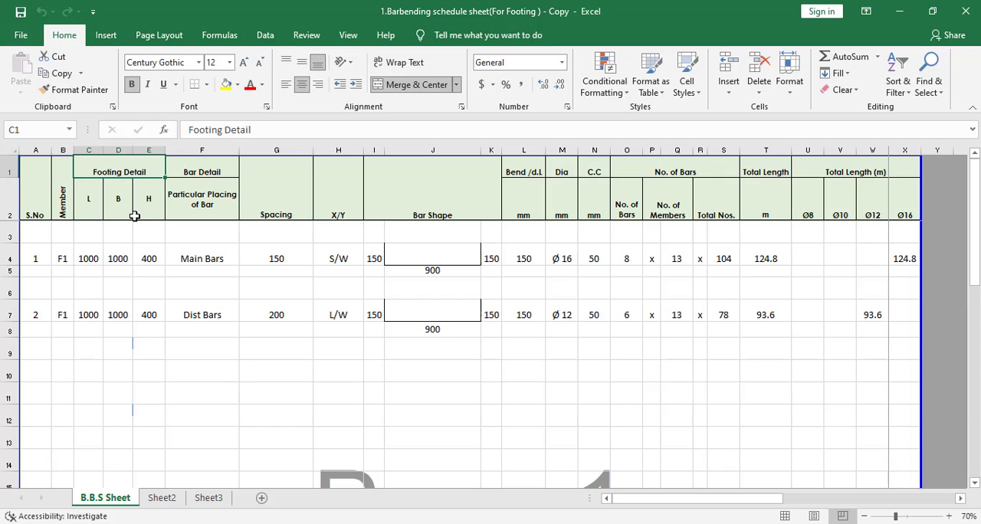
{"action": "left_click", "coordinate": [89, 204]}
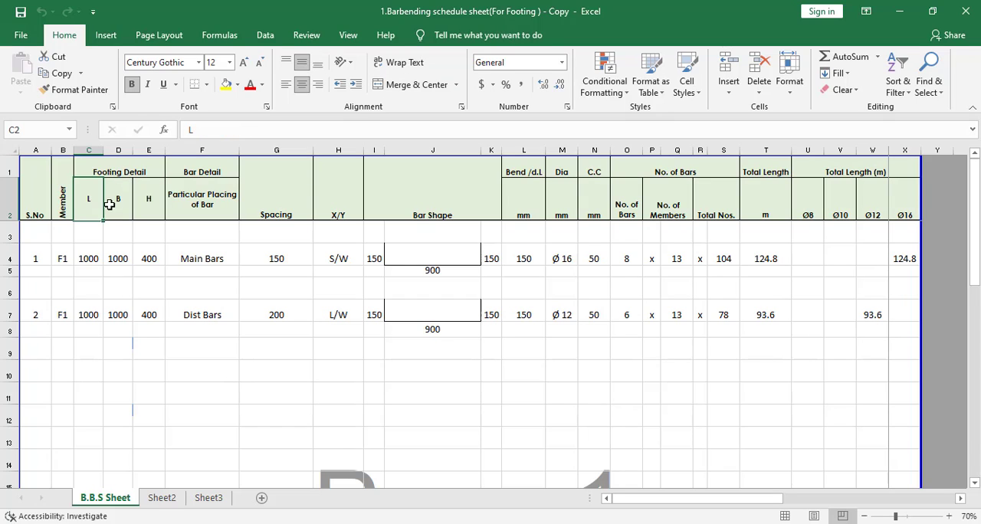
{"action": "left_click", "coordinate": [115, 203]}
{"action": "left_click", "coordinate": [151, 204]}
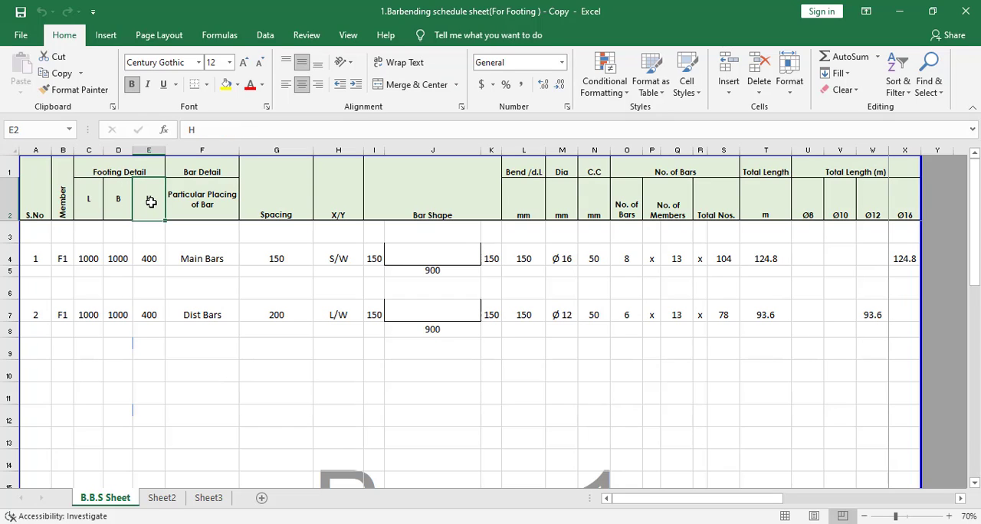
{"action": "left_click", "coordinate": [84, 261]}
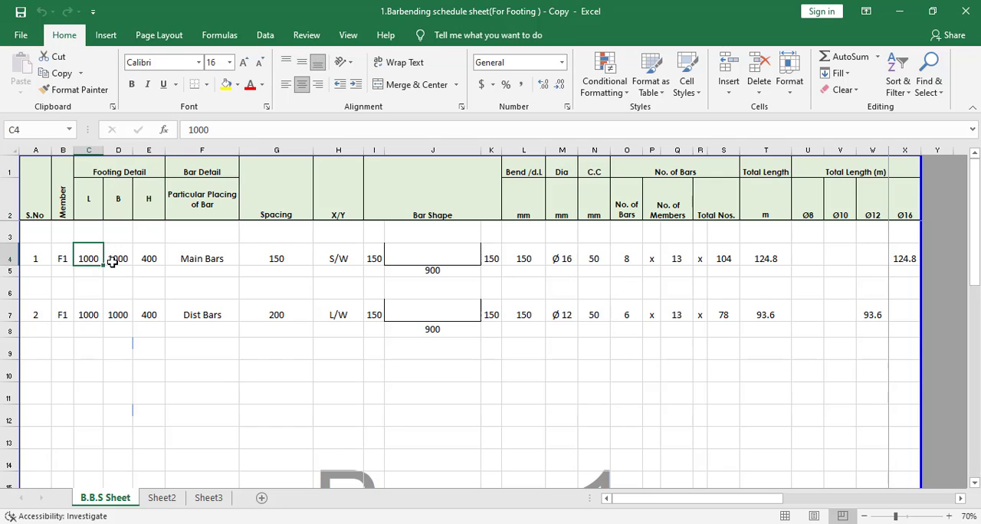
{"action": "left_click", "coordinate": [115, 259]}
{"action": "left_click", "coordinate": [138, 259]}
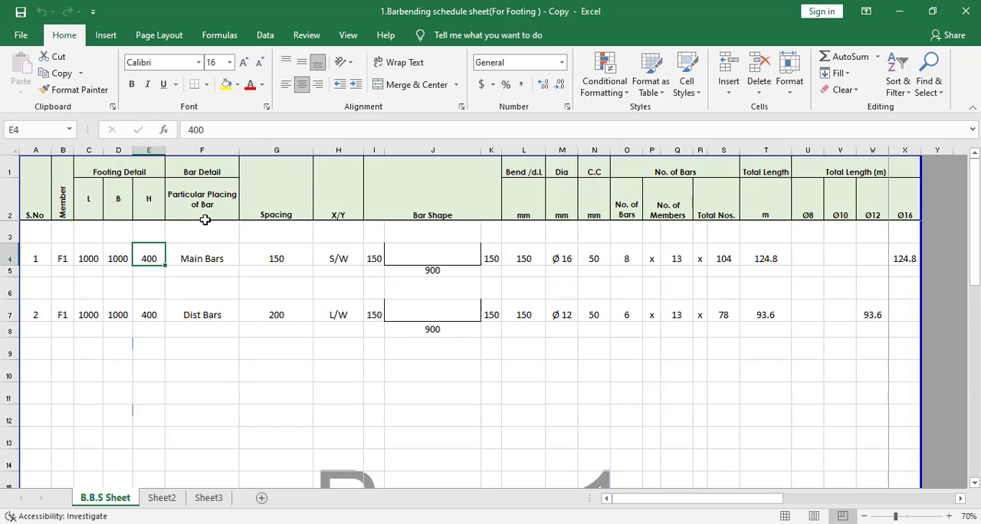
Step: Examine the bar placing, spacing, X/Y direction, bend length and diameter entries for the main and distribution bars
{"action": "left_click", "coordinate": [205, 260]}
{"action": "left_click", "coordinate": [211, 315]}
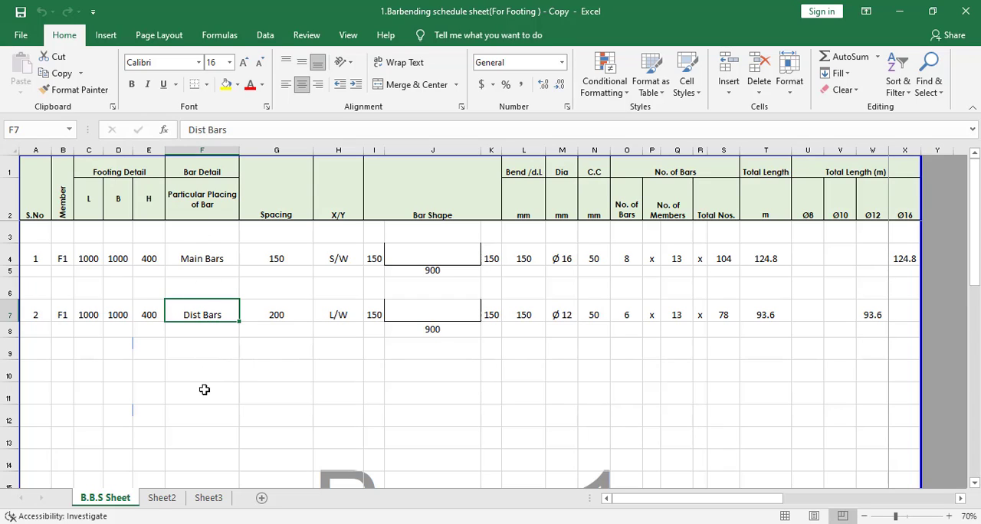
{"action": "left_click", "coordinate": [275, 261]}
{"action": "left_click", "coordinate": [281, 314]}
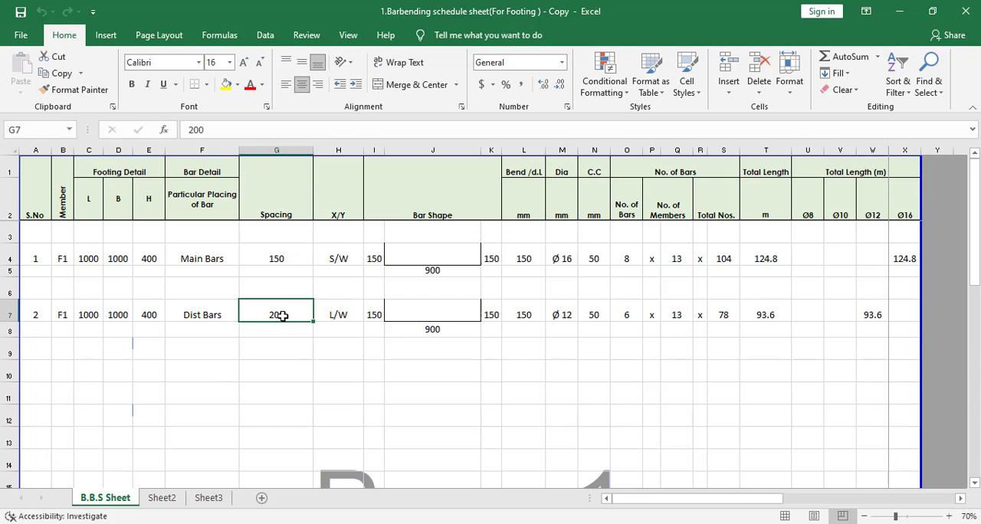
{"action": "left_click", "coordinate": [342, 206]}
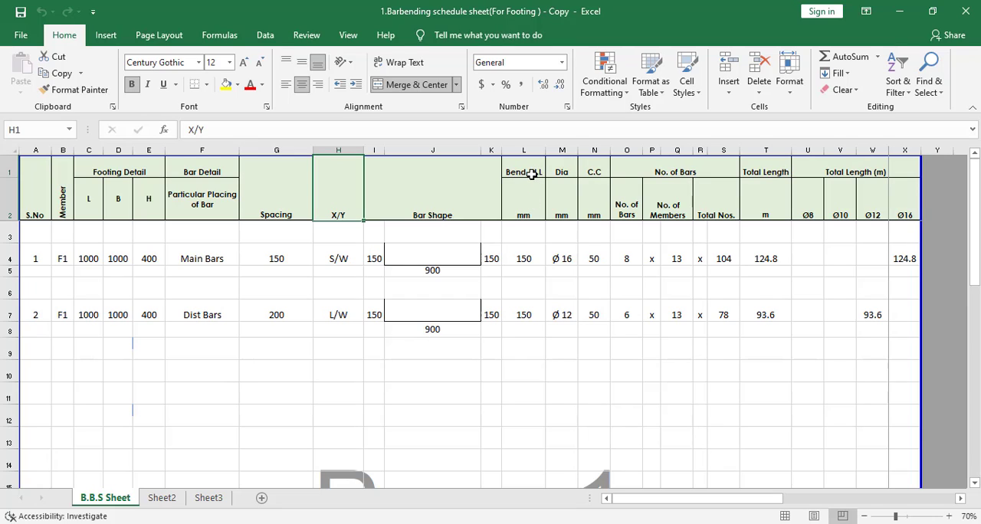
{"action": "left_click", "coordinate": [519, 257]}
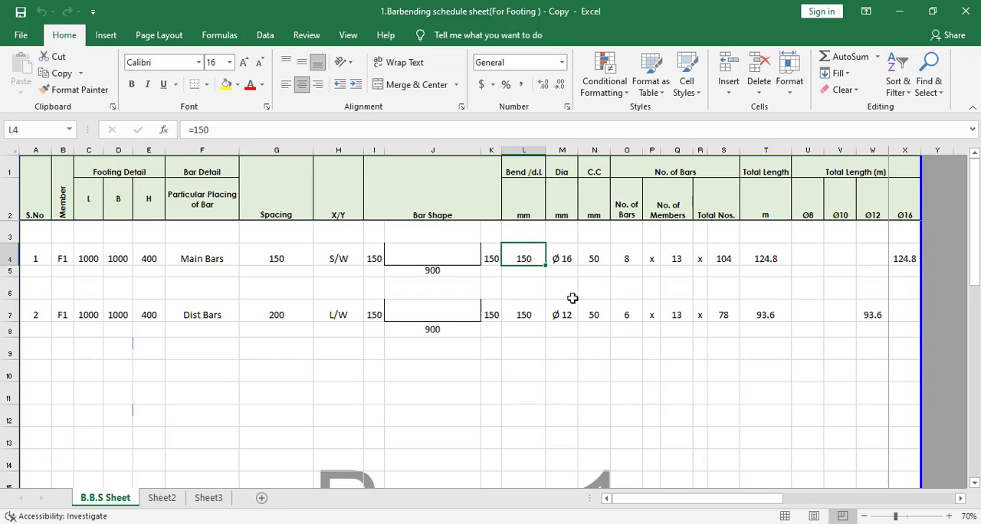
{"action": "left_click", "coordinate": [566, 258]}
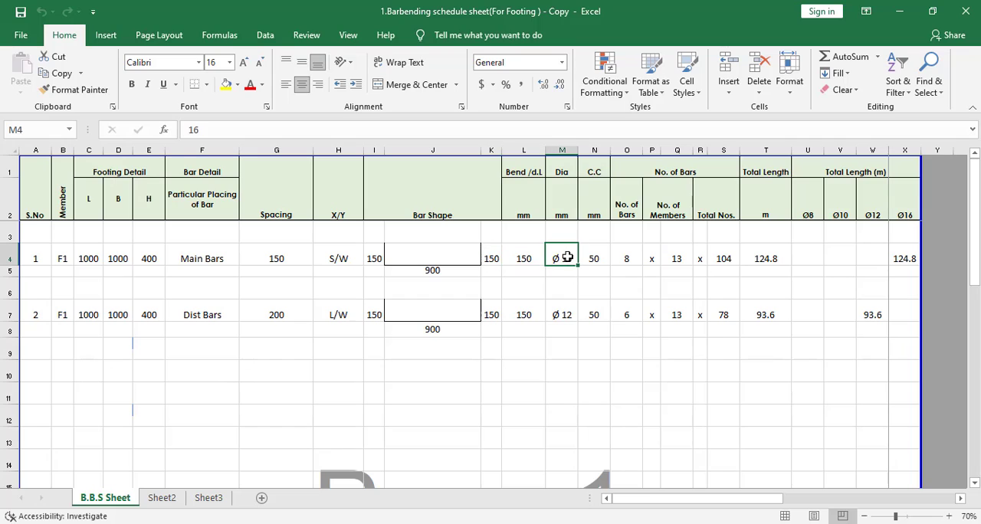
{"action": "left_click", "coordinate": [564, 315]}
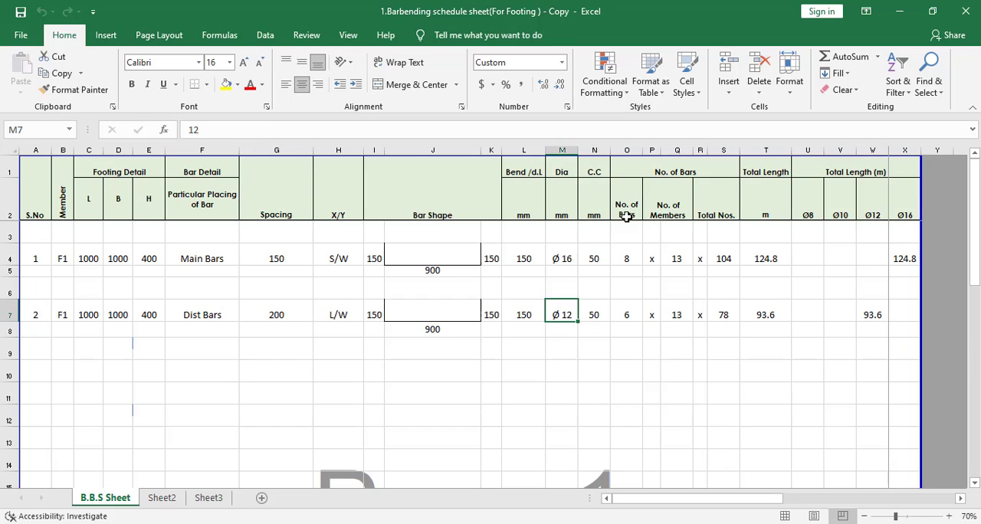
Step: Inspect the Main Bars row's number of bars, number of members, total number and total length cells, including their formulas
{"action": "left_click", "coordinate": [627, 256]}
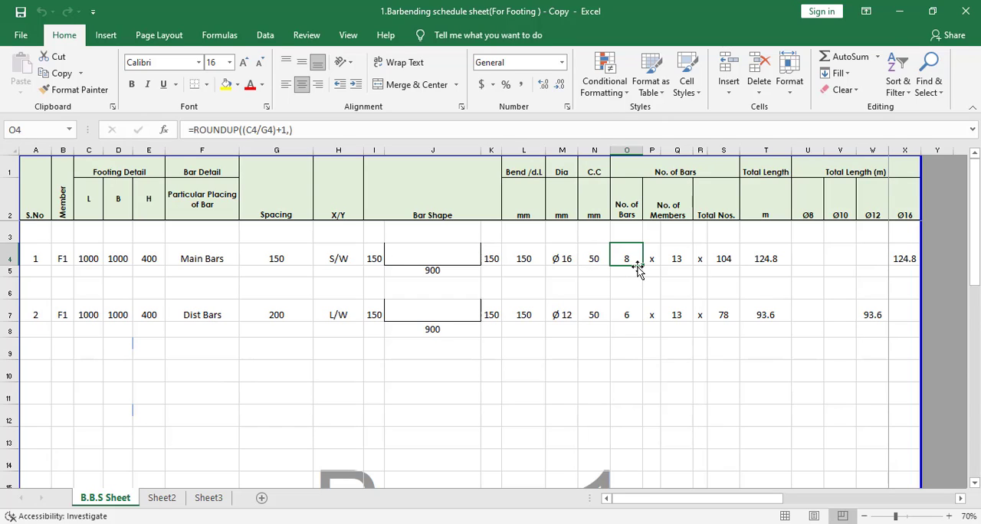
{"action": "left_click", "coordinate": [677, 205]}
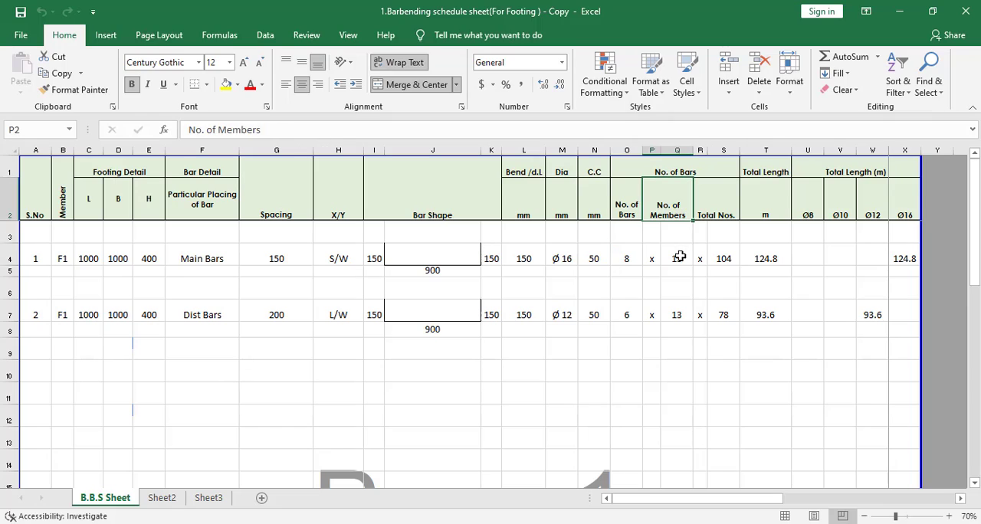
{"action": "left_click", "coordinate": [679, 261]}
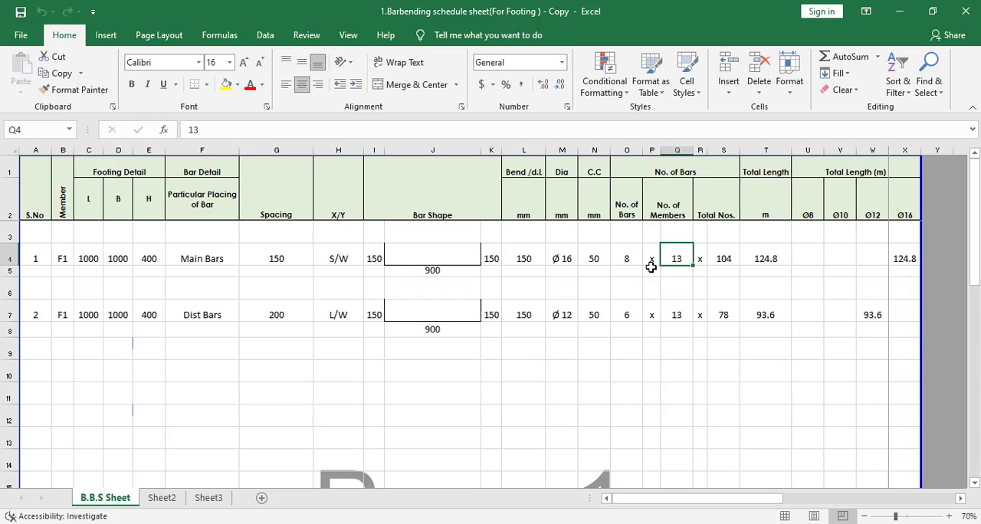
{"action": "left_click", "coordinate": [724, 215]}
{"action": "left_click", "coordinate": [728, 260]}
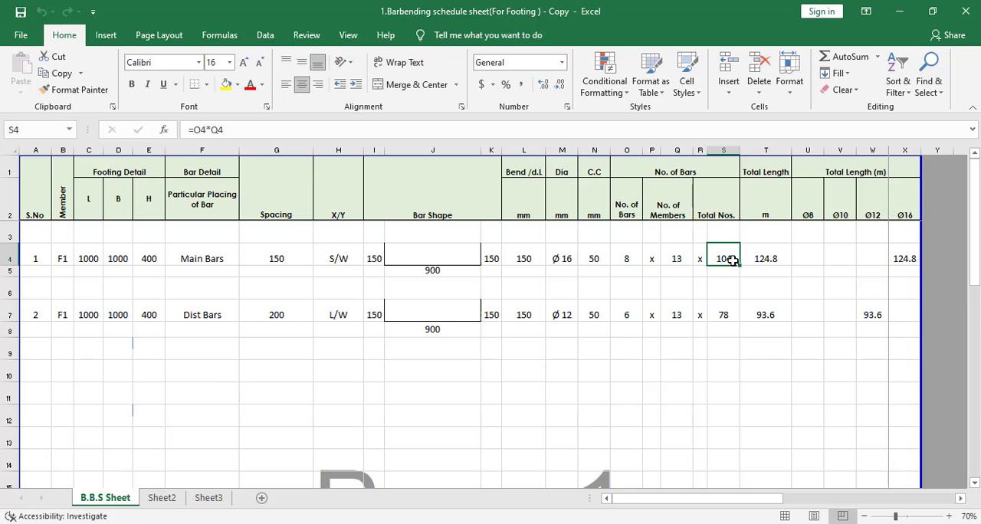
{"action": "double_click", "coordinate": [732, 260]}
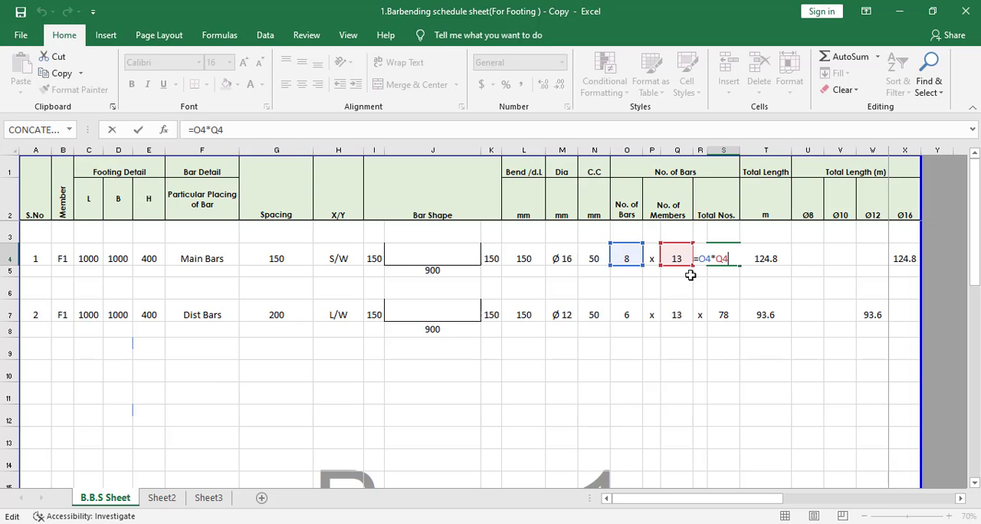
{"action": "key", "text": "Escape"}
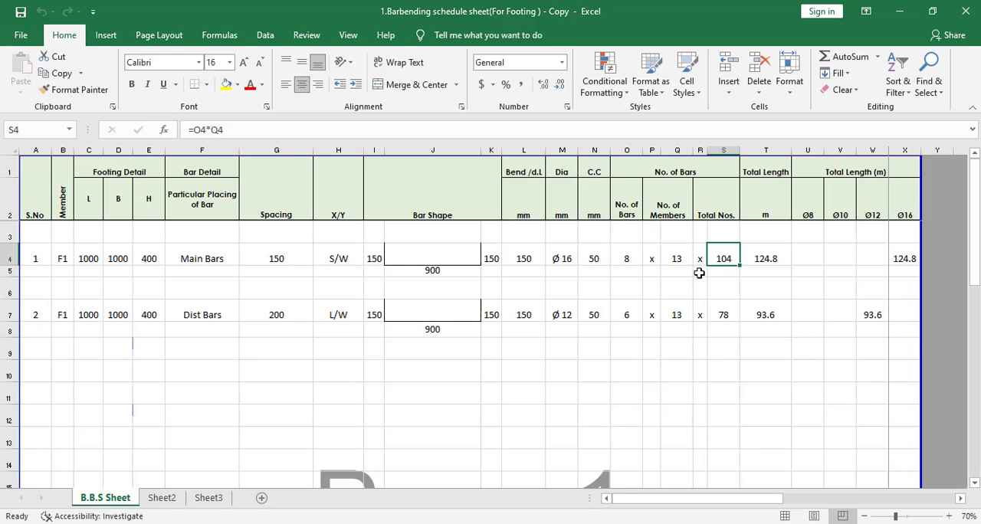
{"action": "left_click", "coordinate": [757, 258]}
{"action": "double_click", "coordinate": [757, 258]}
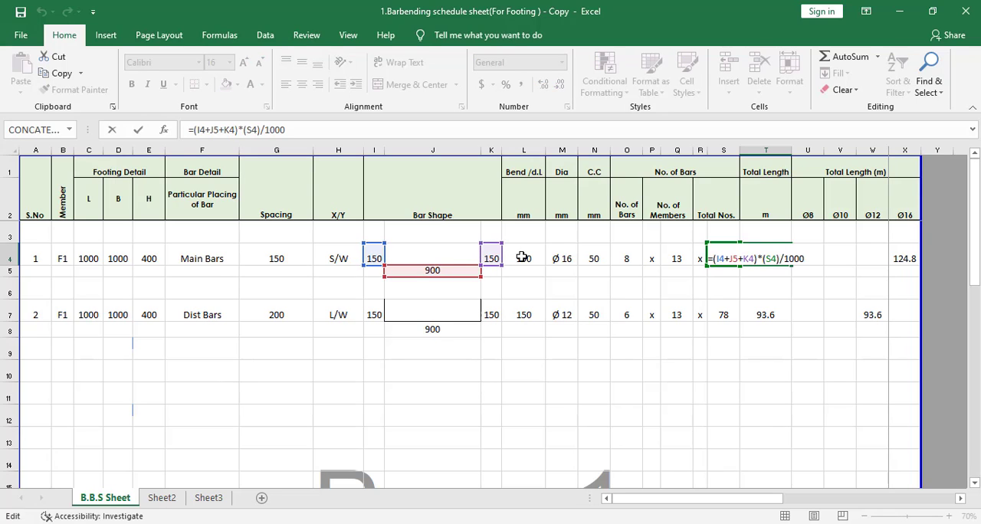
{"action": "key", "text": "Escape"}
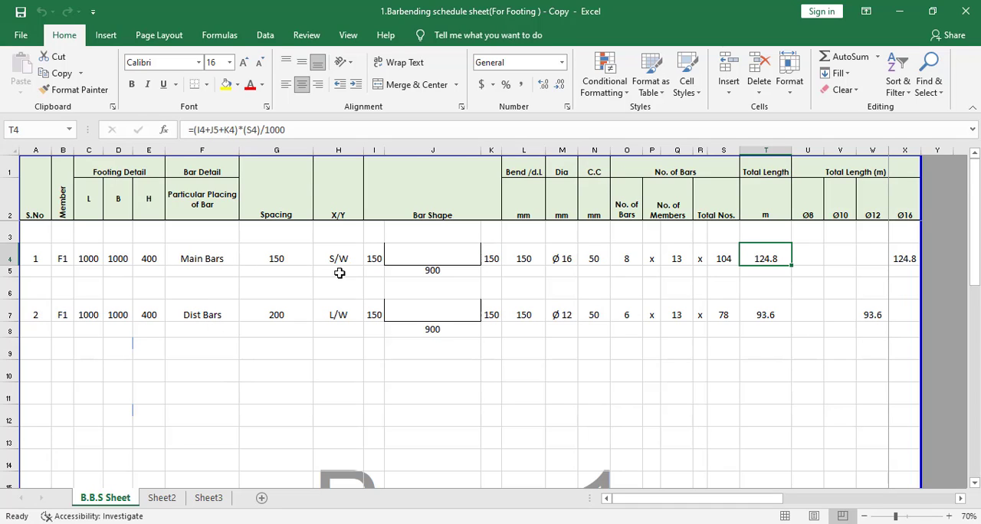
{"action": "double_click", "coordinate": [756, 247]}
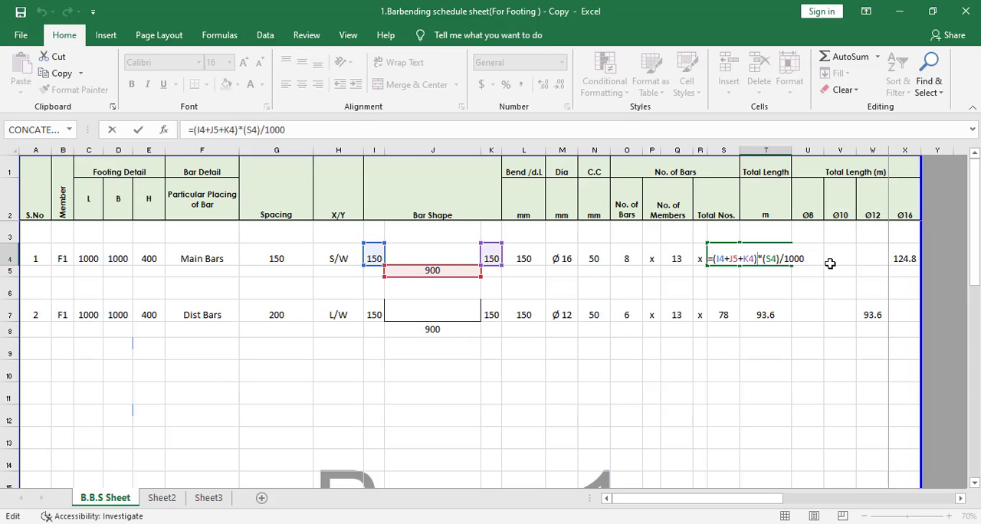
{"action": "key", "text": "ctrl+Return"}
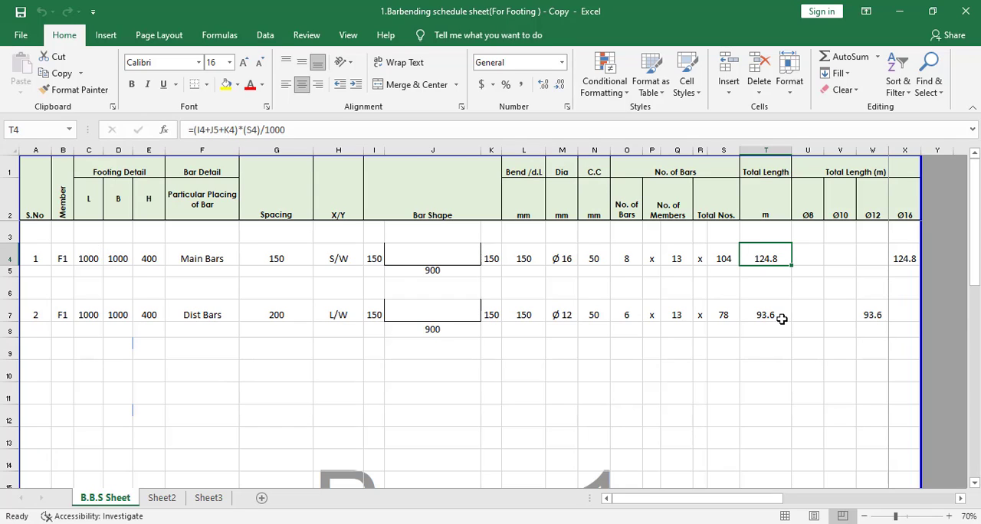
Step: Examine the total length columns for Ø8, Ø10, Ø12 and Ø16, including the Main Bars formula under Ø16
{"action": "left_click", "coordinate": [812, 211]}
{"action": "left_click", "coordinate": [805, 284]}
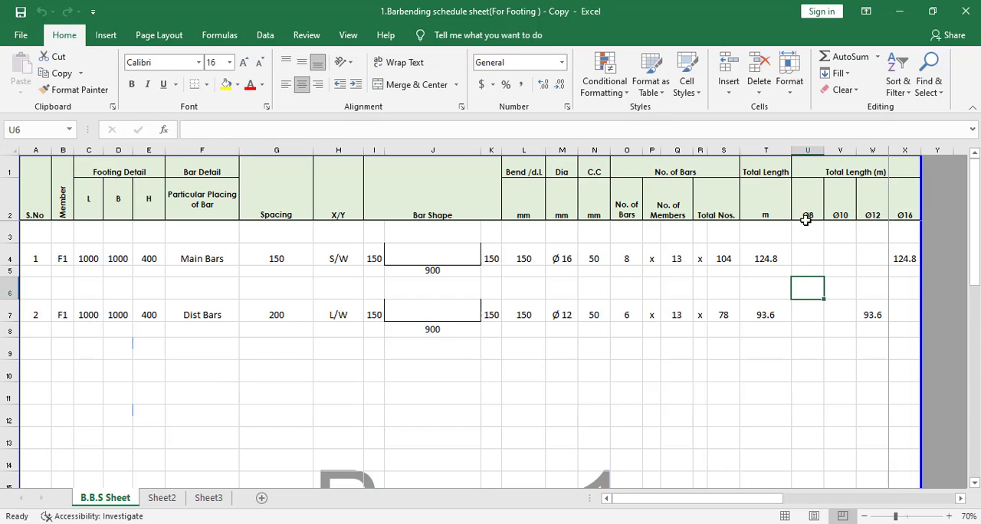
{"action": "left_click", "coordinate": [854, 209]}
{"action": "left_click", "coordinate": [848, 271]}
{"action": "left_click", "coordinate": [876, 201]}
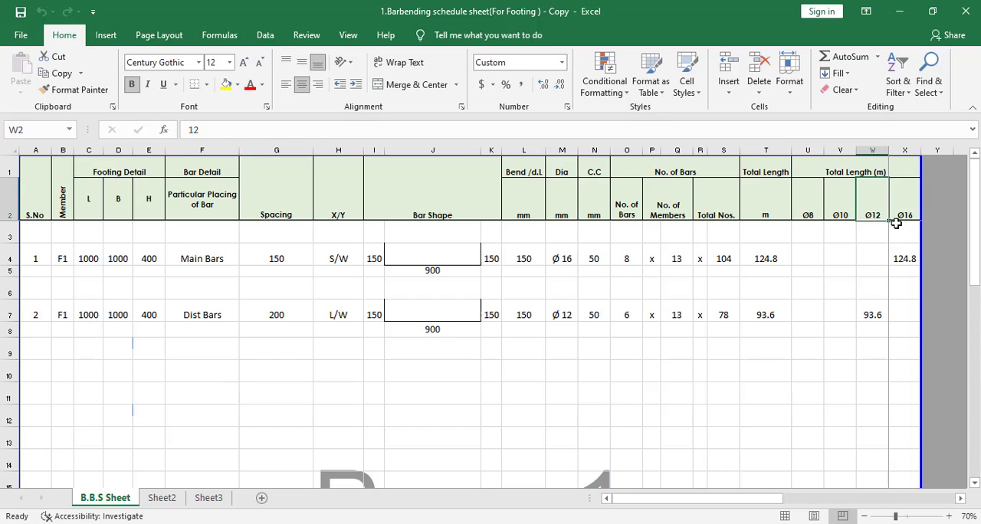
{"action": "left_click", "coordinate": [905, 261]}
{"action": "left_click", "coordinate": [905, 216]}
{"action": "left_click", "coordinate": [904, 258]}
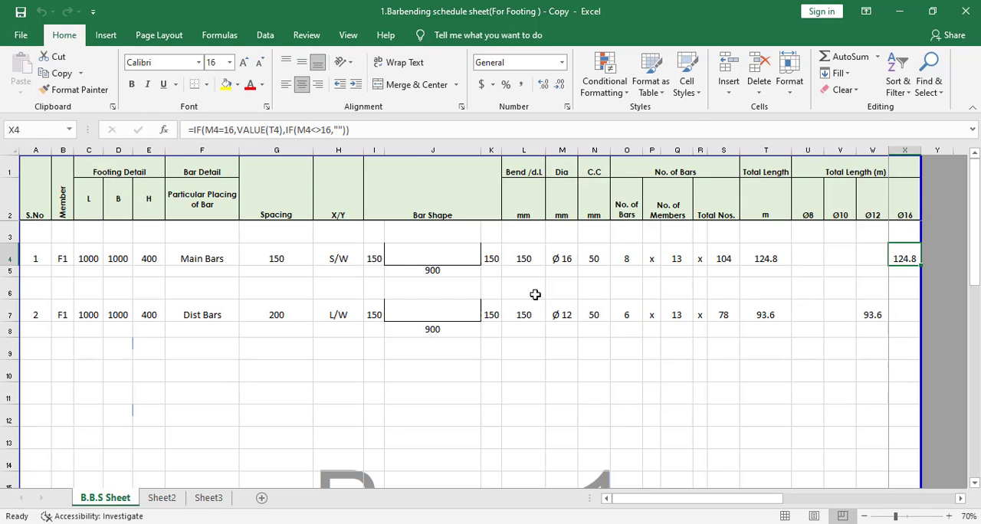
Step: Review the schedule's header and Main Bars row again, checking the bar diameter and the total length formula
{"action": "left_click_drag", "start_coordinate": [31, 163], "coordinate": [761, 254]}
{"action": "left_click", "coordinate": [797, 284]}
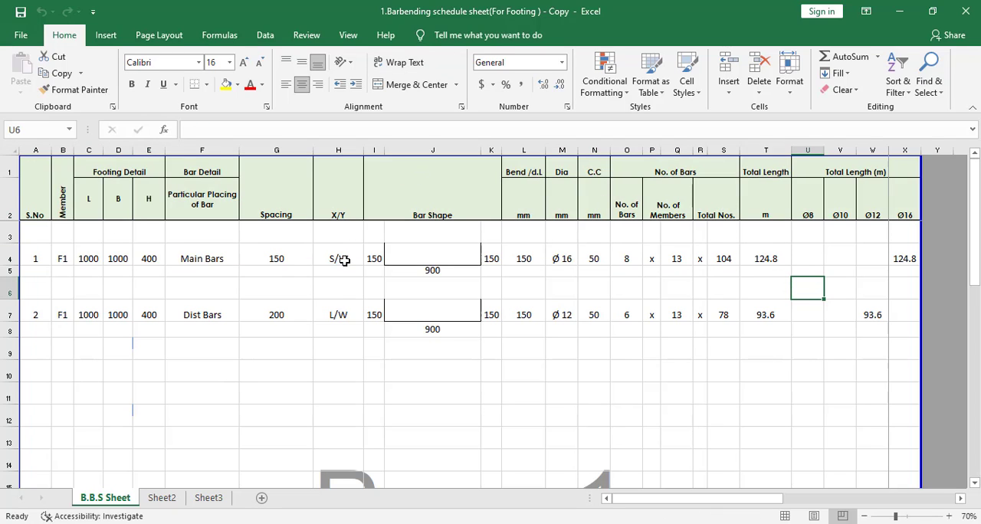
{"action": "left_click", "coordinate": [562, 259]}
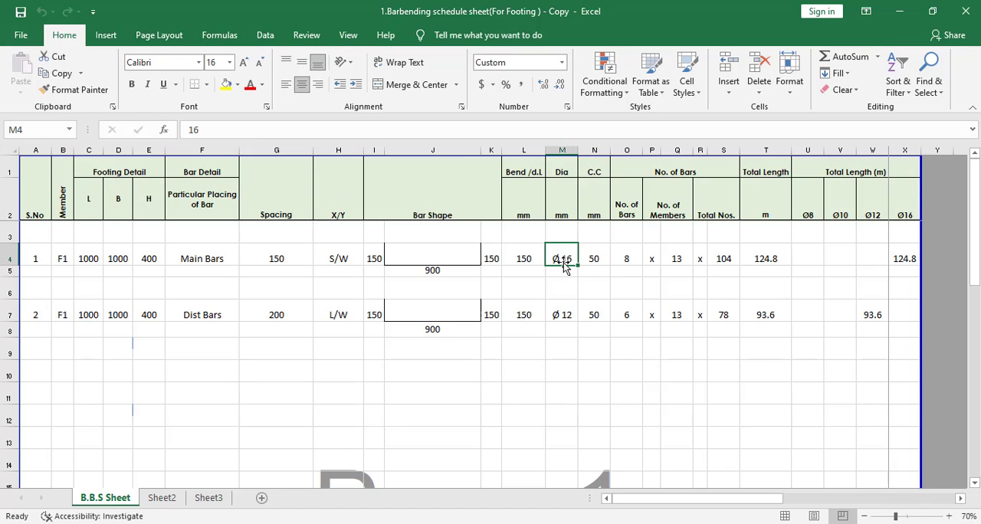
{"action": "double_click", "coordinate": [770, 258]}
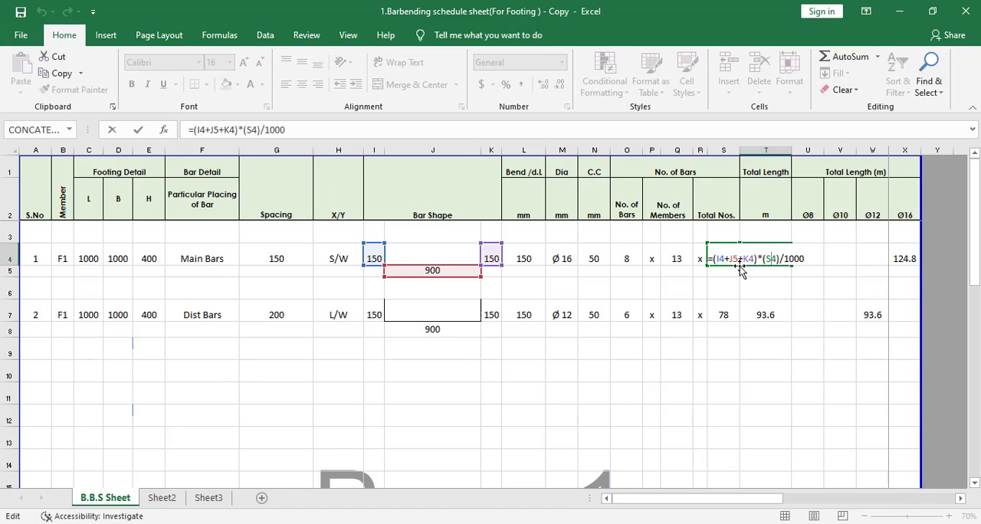
{"action": "key", "text": "Escape"}
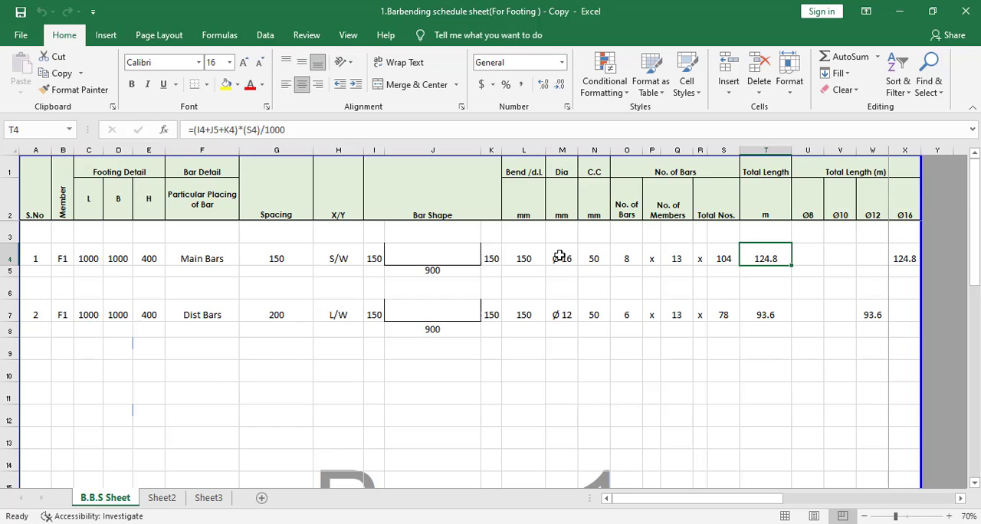
Step: Inspect the diameter cells of both bar rows and the custom number format behind the Main Bars diameter
{"action": "left_click", "coordinate": [559, 257]}
{"action": "left_click", "coordinate": [565, 311]}
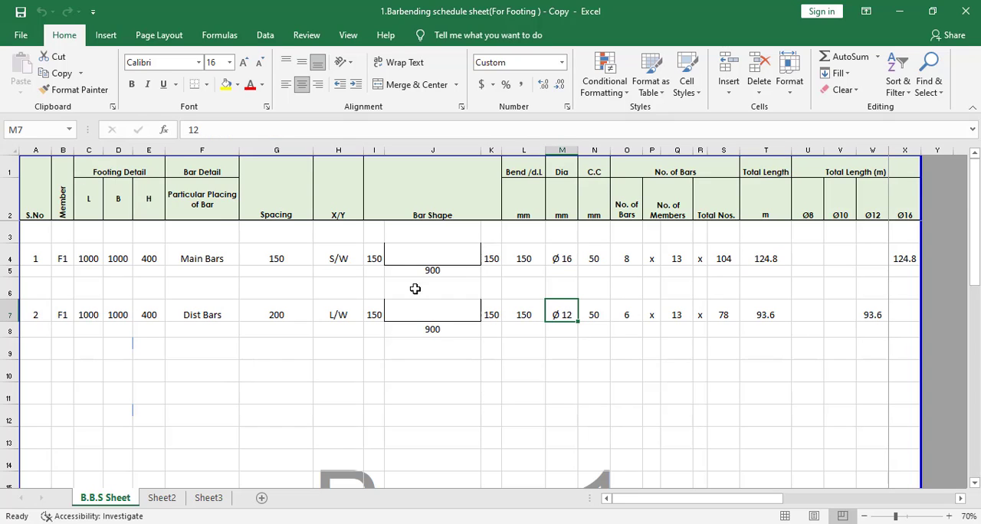
{"action": "left_click", "coordinate": [565, 259]}
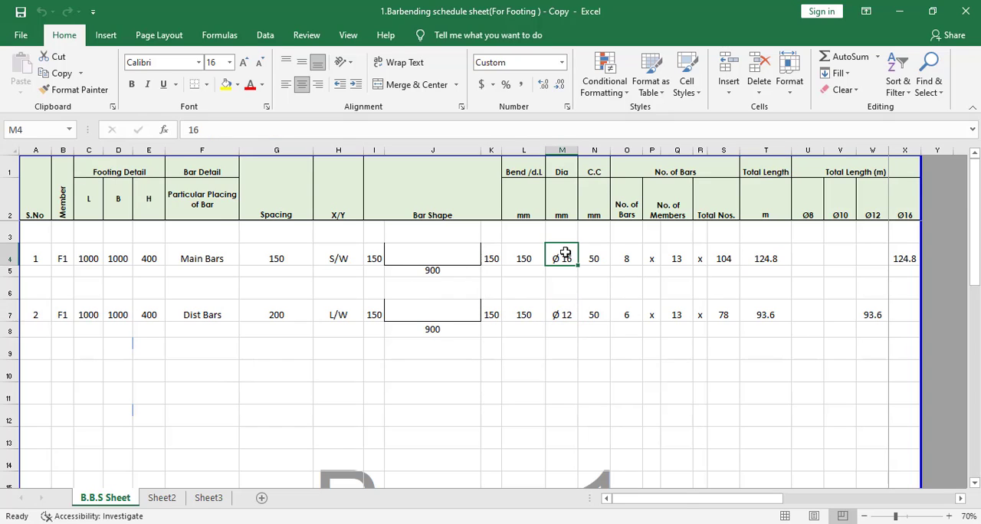
{"action": "right_click", "coordinate": [564, 258]}
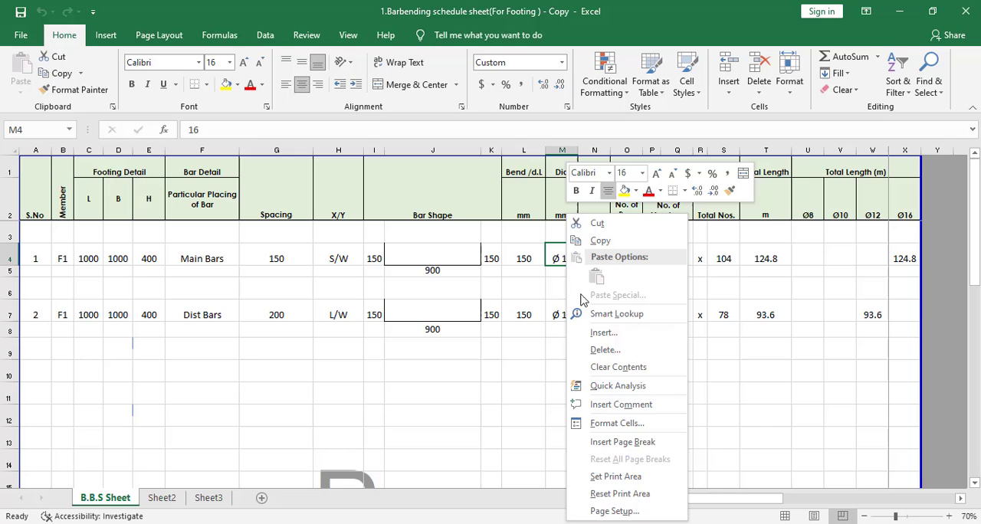
{"action": "left_click", "coordinate": [624, 423]}
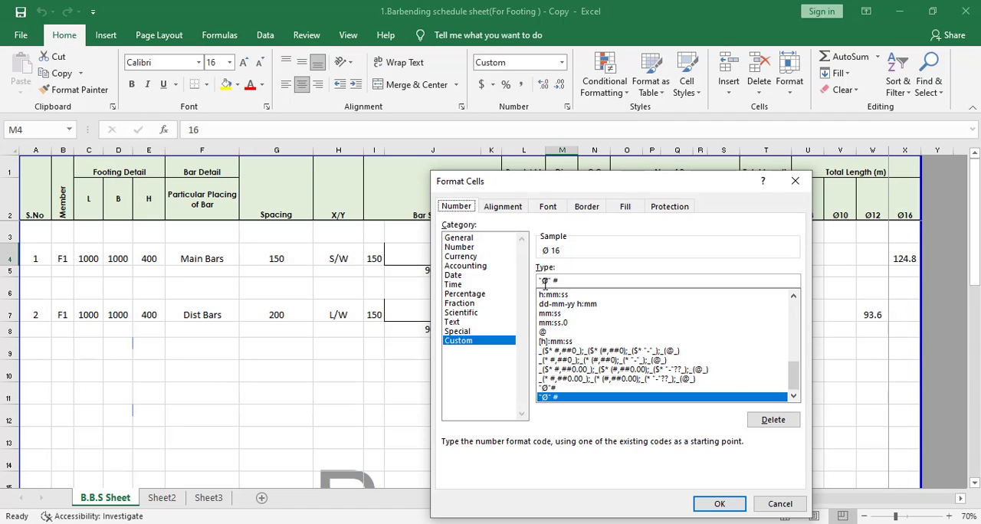
{"action": "key", "text": "Return"}
Step: Apply the custom number format ## " C/C" to the Main Bars spacing cell G4
{"action": "left_click", "coordinate": [257, 263]}
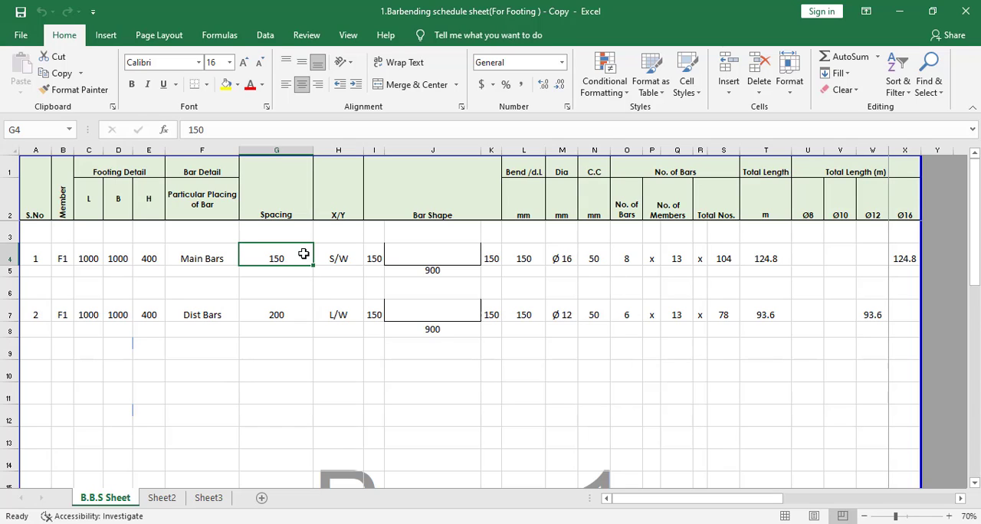
{"action": "right_click", "coordinate": [304, 254]}
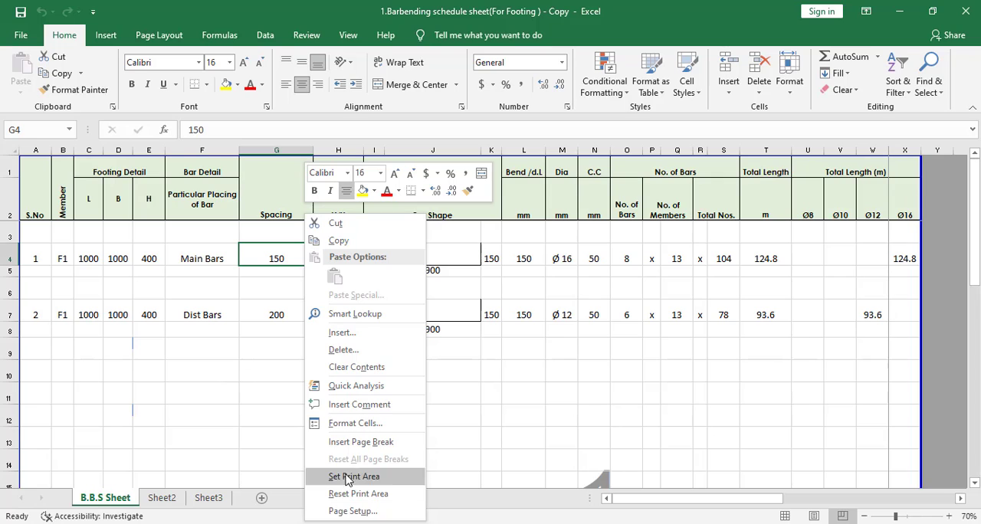
{"action": "left_click", "coordinate": [355, 422]}
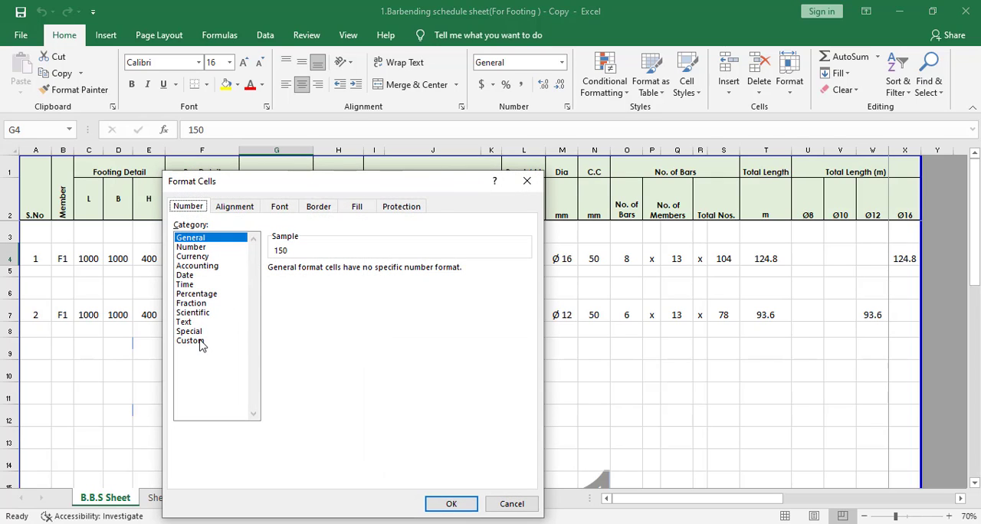
{"action": "left_click", "coordinate": [203, 341]}
{"action": "double_click", "coordinate": [314, 280]}
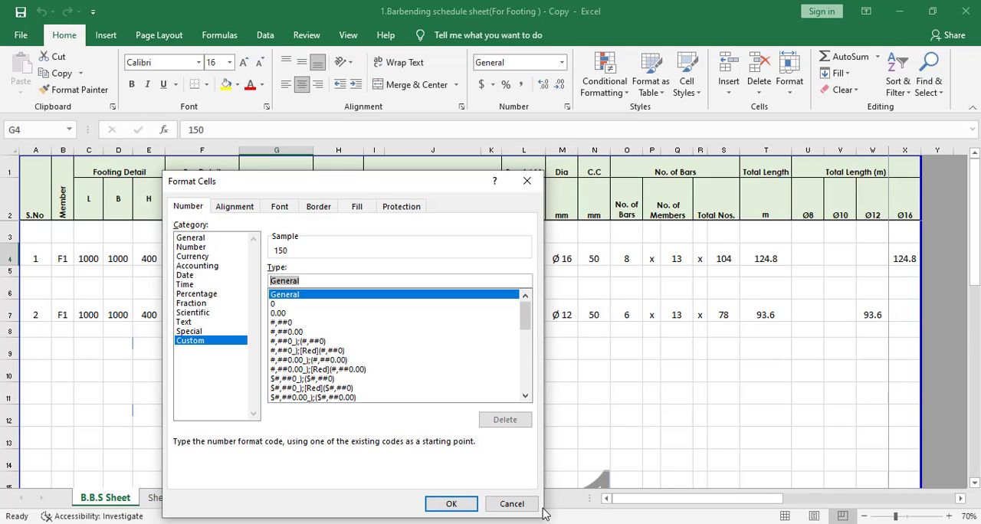
{"action": "type", "text": "#"}
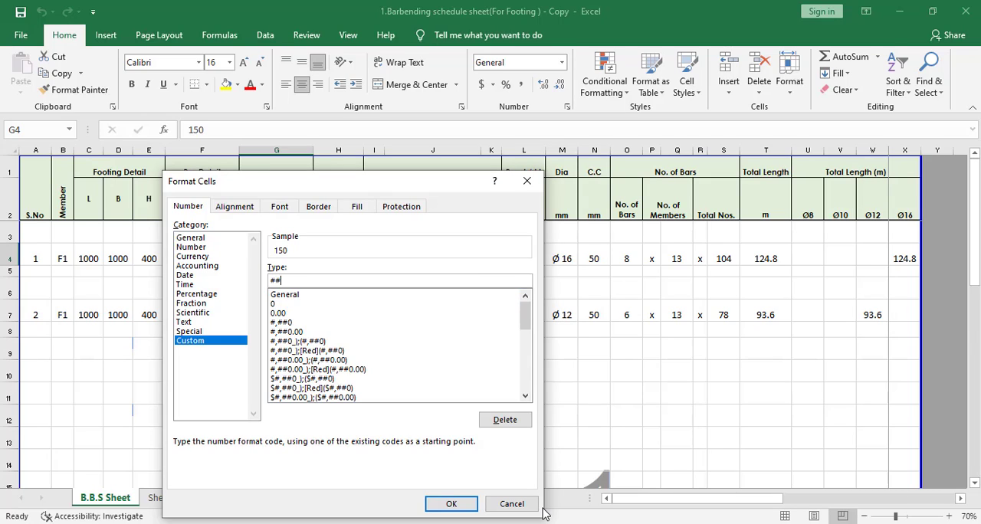
{"action": "type", "text": "# \"C/C\""}
{"action": "left_click", "coordinate": [451, 503]}
{"action": "left_click", "coordinate": [272, 269]}
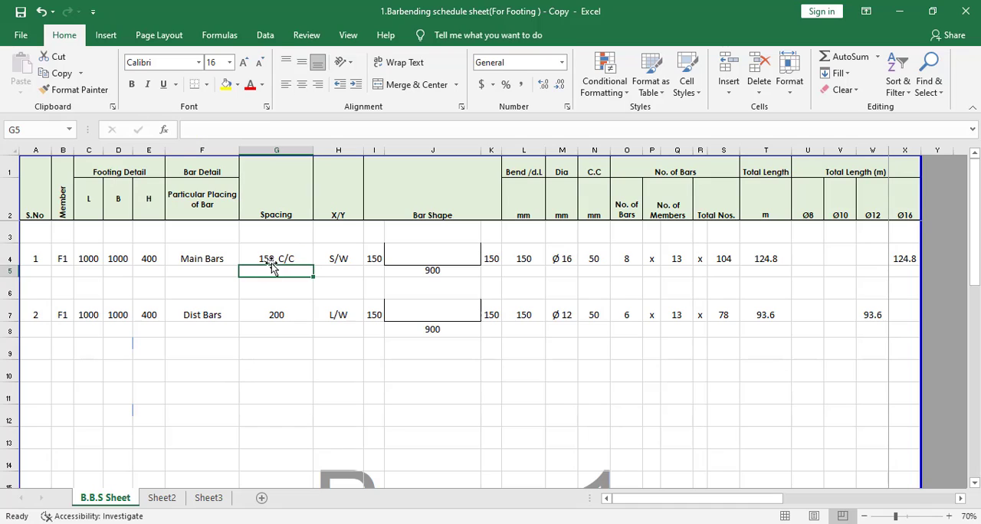
{"action": "left_click", "coordinate": [270, 260]}
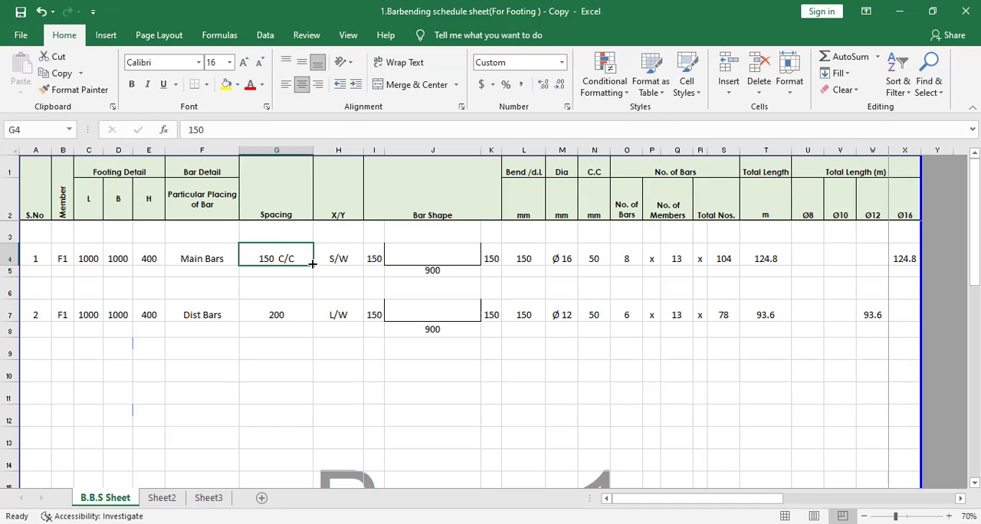
{"action": "left_click", "coordinate": [70, 91]}
{"action": "key", "text": "Escape"}
Step: Try adding C/C as plain text after the Dist Bars spacing value in G7
{"action": "double_click", "coordinate": [283, 316]}
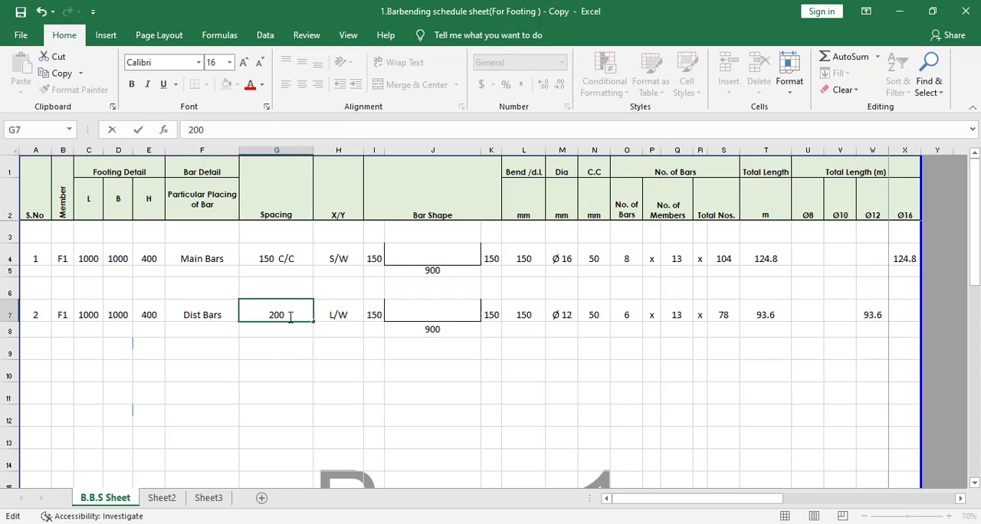
{"action": "type", "text": "C/C"}
{"action": "left_click", "coordinate": [278, 395]}
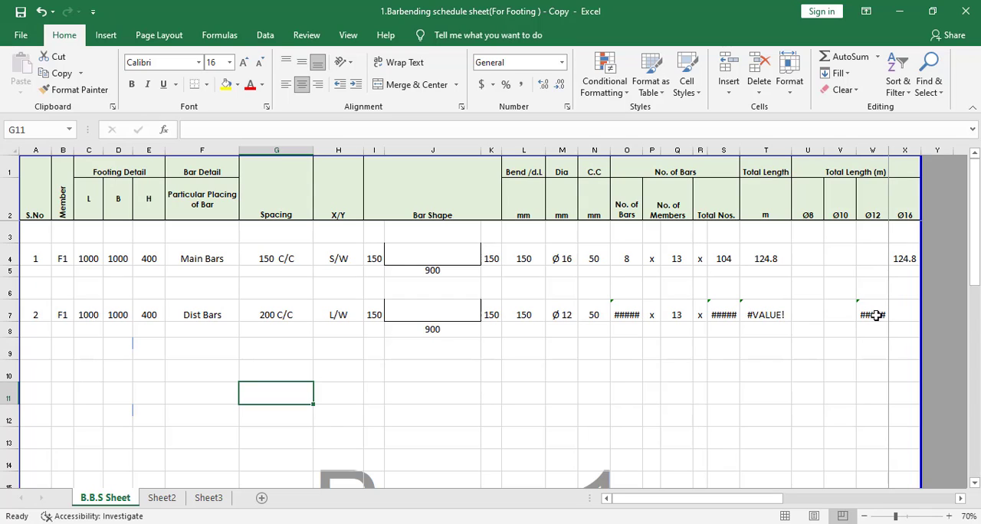
Step: Remove the C/C text from the Dist Bars spacing cell, leaving the plain number 200
{"action": "left_click", "coordinate": [278, 315]}
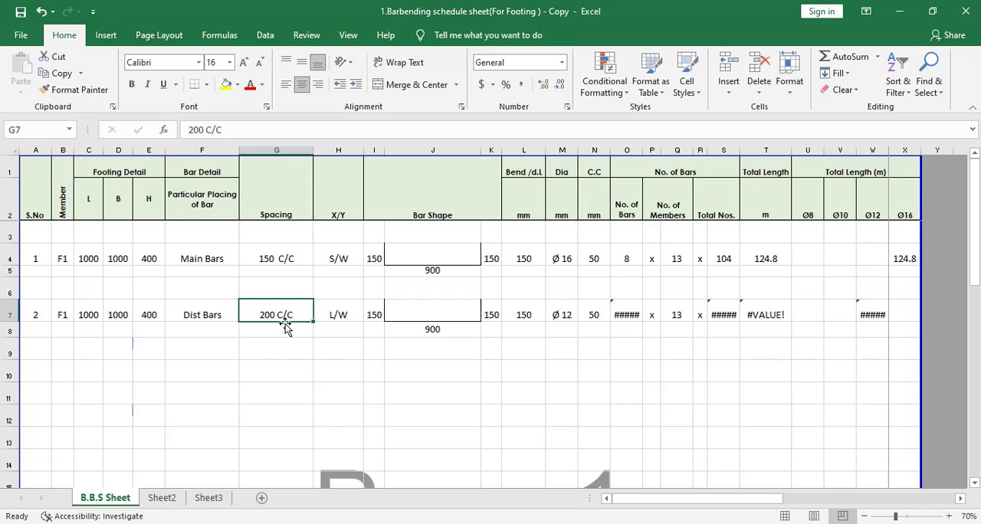
{"action": "left_click", "coordinate": [199, 130]}
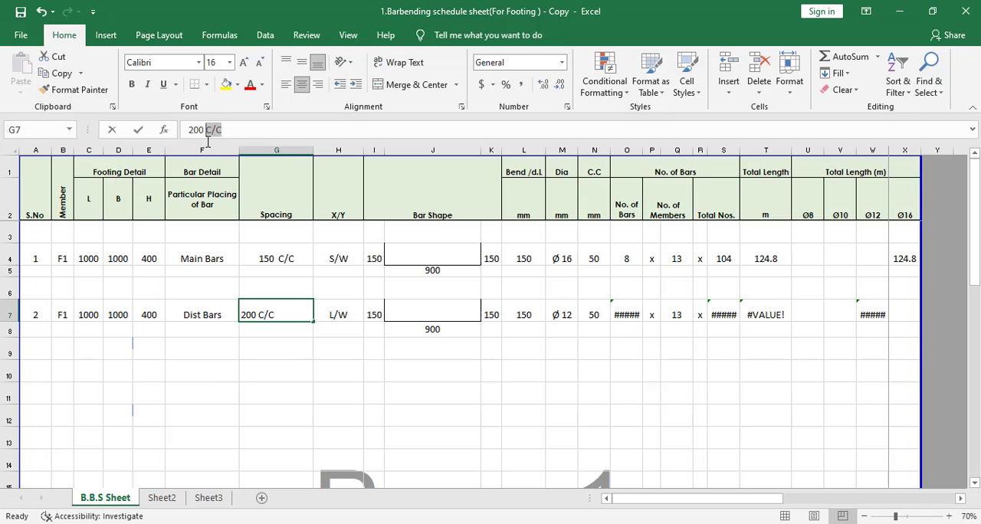
{"action": "double_click", "coordinate": [208, 130]}
{"action": "key", "text": "BackSpace"}
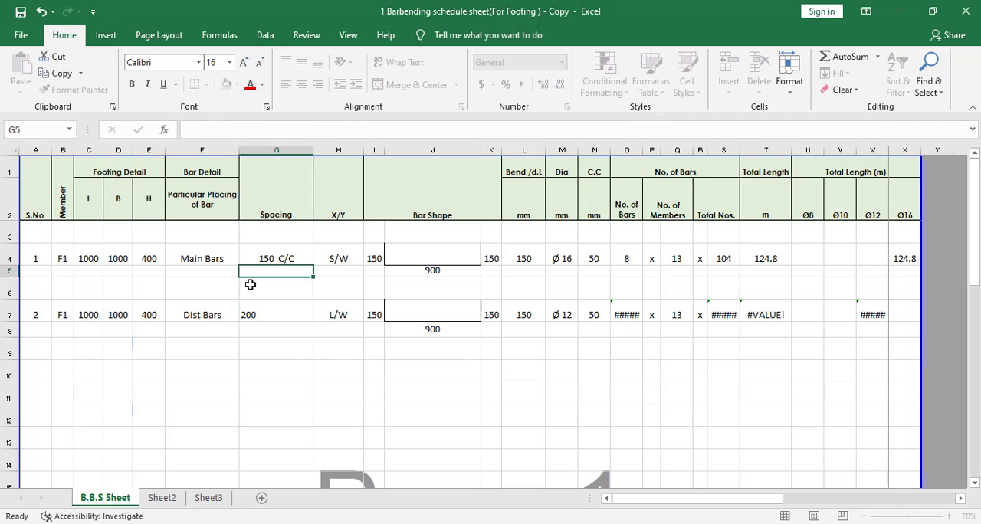
{"action": "key", "text": "Return"}
Step: Copy the number format of the Main Bars spacing cell to the Dist Bars spacing cell with Format Painter
{"action": "left_click", "coordinate": [276, 252]}
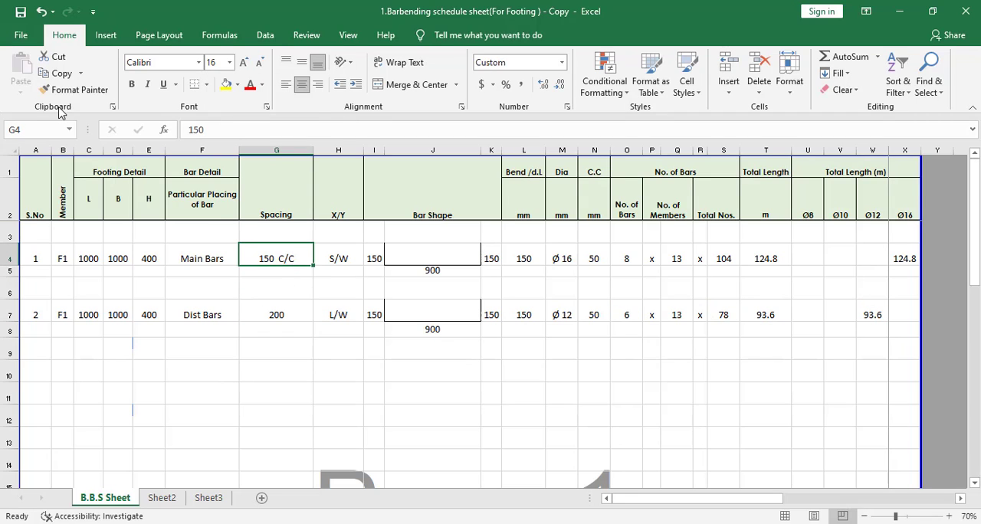
{"action": "double_click", "coordinate": [75, 90]}
{"action": "left_click", "coordinate": [282, 319]}
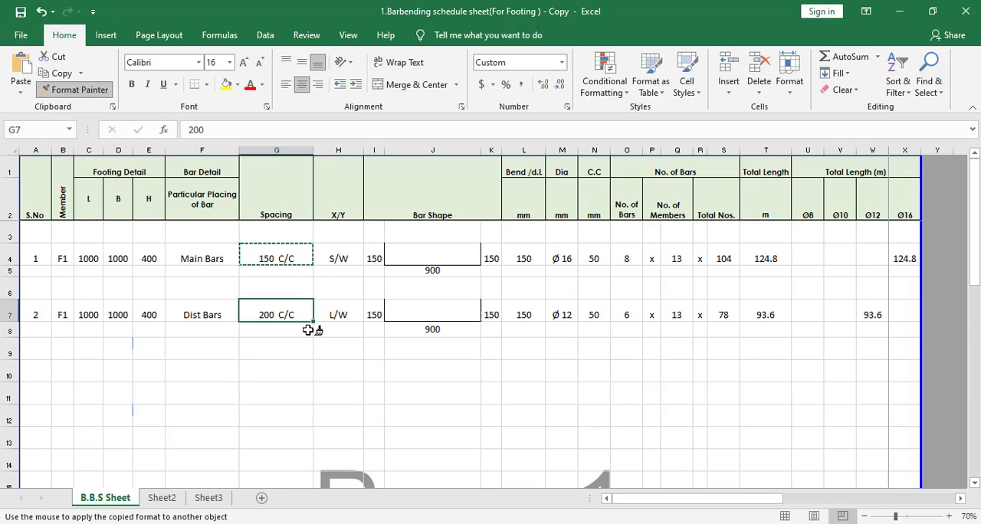
{"action": "key", "text": "Escape"}
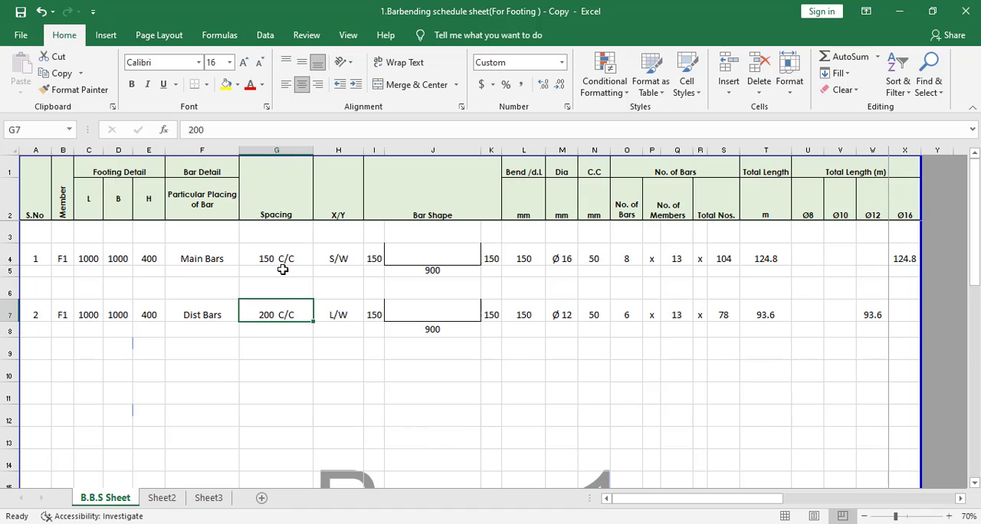
Step: Examine the custom number format of the Dist Bars diameter and the stored contents of the Ø8 header and Dist Bars spacing cells
{"action": "left_click", "coordinate": [565, 314]}
{"action": "right_click", "coordinate": [567, 315]}
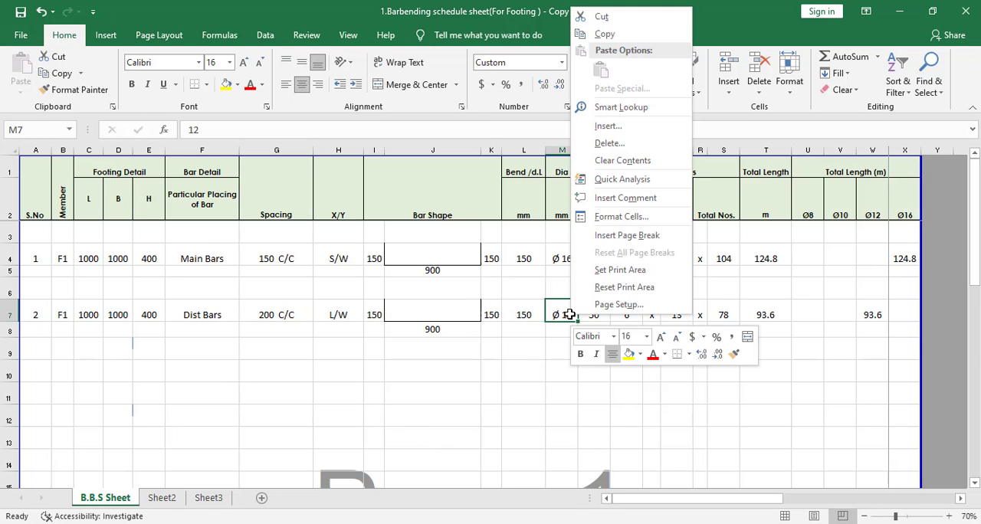
{"action": "left_click", "coordinate": [621, 217]}
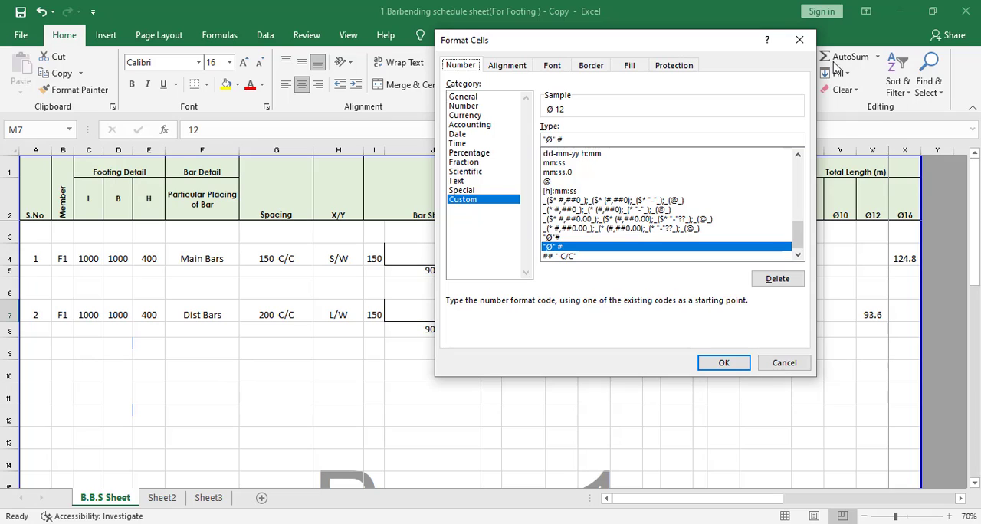
{"action": "left_click", "coordinate": [800, 40]}
{"action": "left_click", "coordinate": [803, 200]}
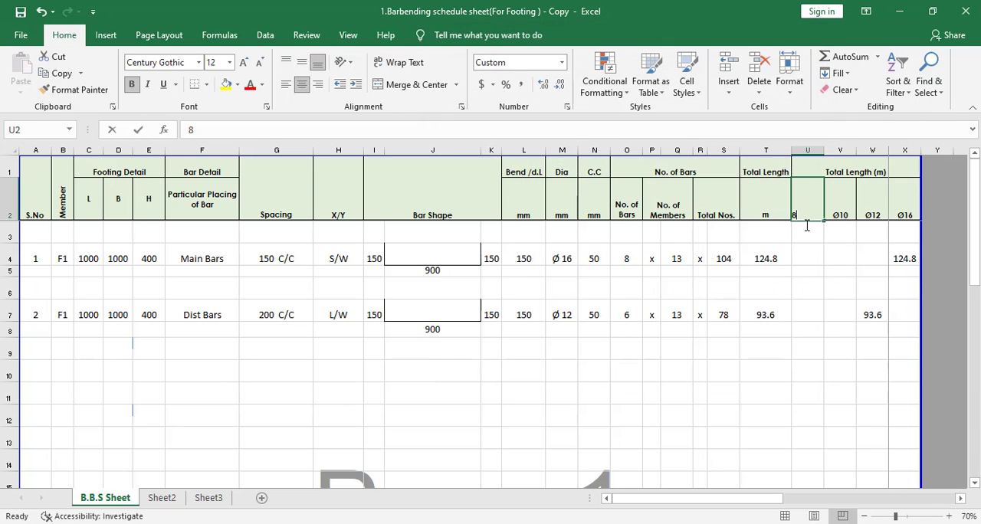
{"action": "double_click", "coordinate": [804, 212]}
{"action": "right_click", "coordinate": [793, 215]}
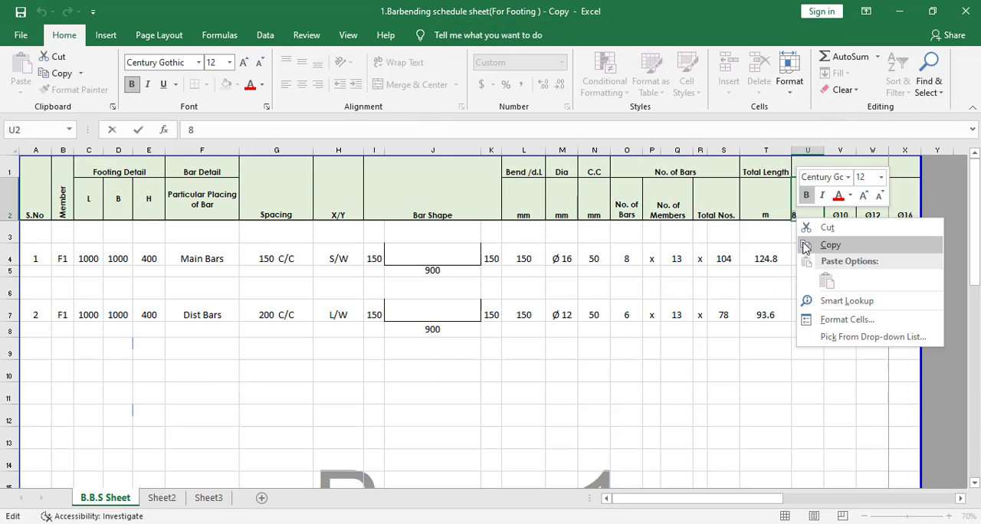
{"action": "key", "text": "Escape"}
{"action": "key", "text": "Escape"}
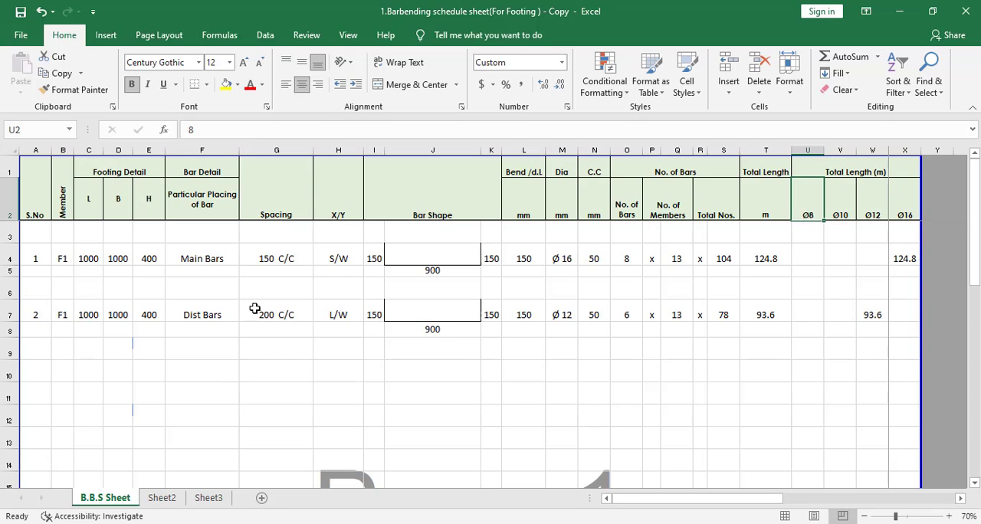
{"action": "left_click", "coordinate": [261, 309]}
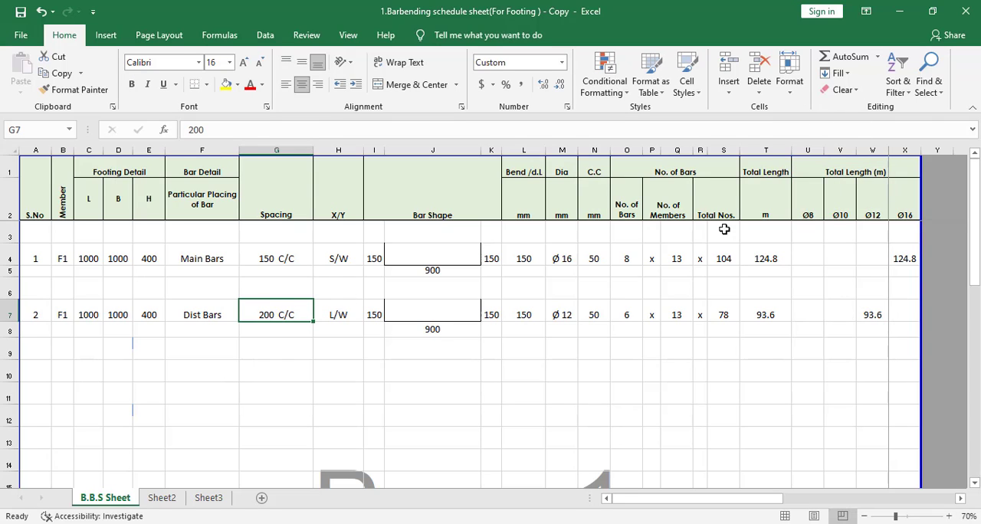
Step: Insert the Ø symbol into the empty cell G10 from the recently used symbols
{"action": "left_click", "coordinate": [301, 411]}
{"action": "left_click", "coordinate": [287, 356]}
{"action": "left_click", "coordinate": [296, 376]}
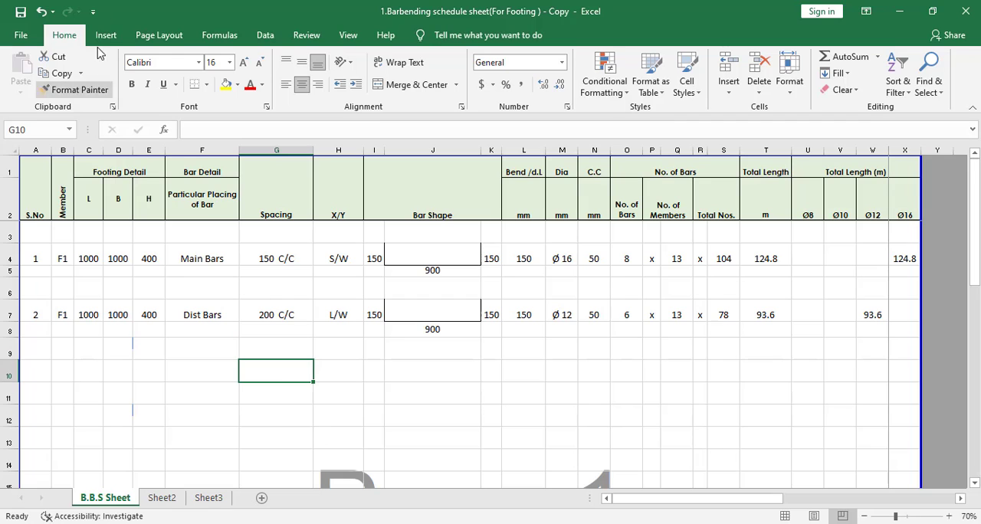
{"action": "scroll", "coordinate": [831, 88], "scroll_direction": "down", "scroll_amount": 1}
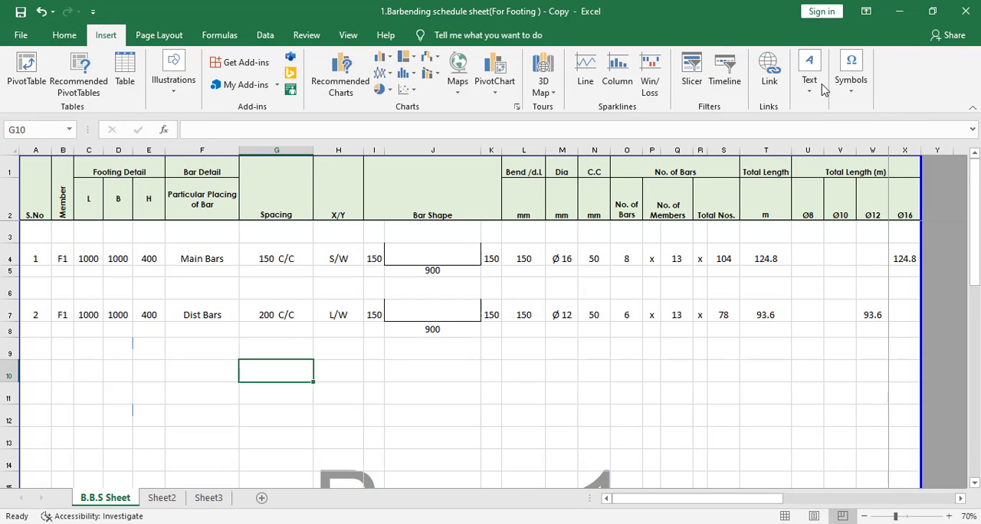
{"action": "left_click", "coordinate": [853, 89]}
{"action": "left_click", "coordinate": [885, 146]}
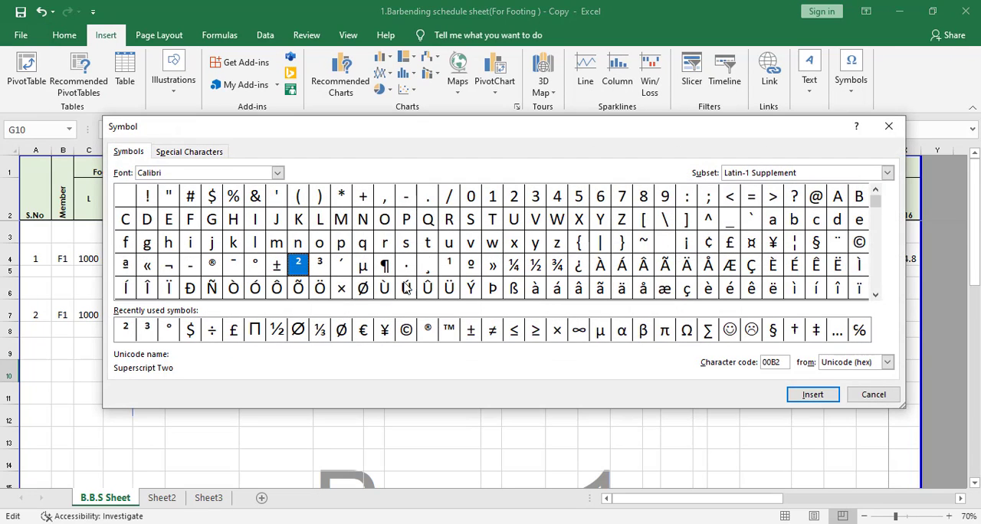
{"action": "left_click", "coordinate": [341, 330]}
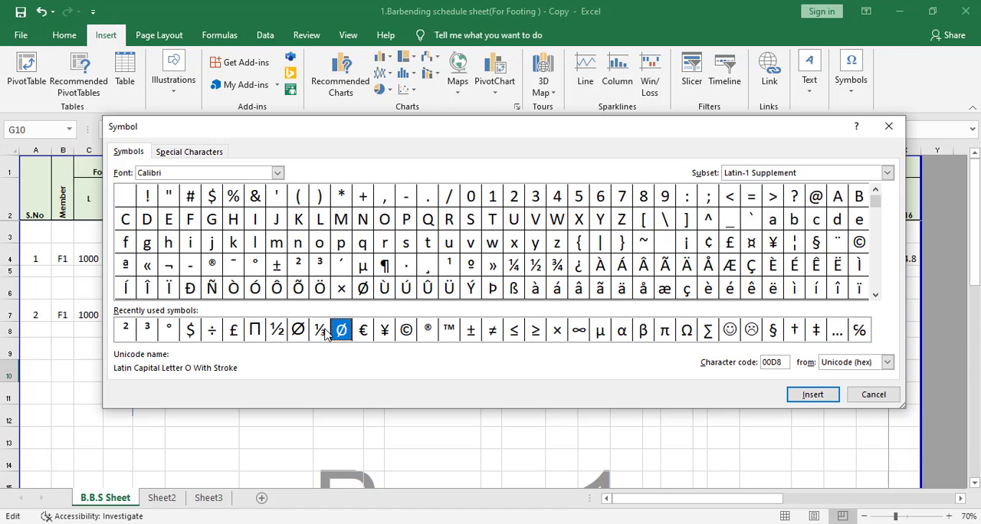
{"action": "left_click", "coordinate": [804, 399]}
{"action": "left_click", "coordinate": [874, 396]}
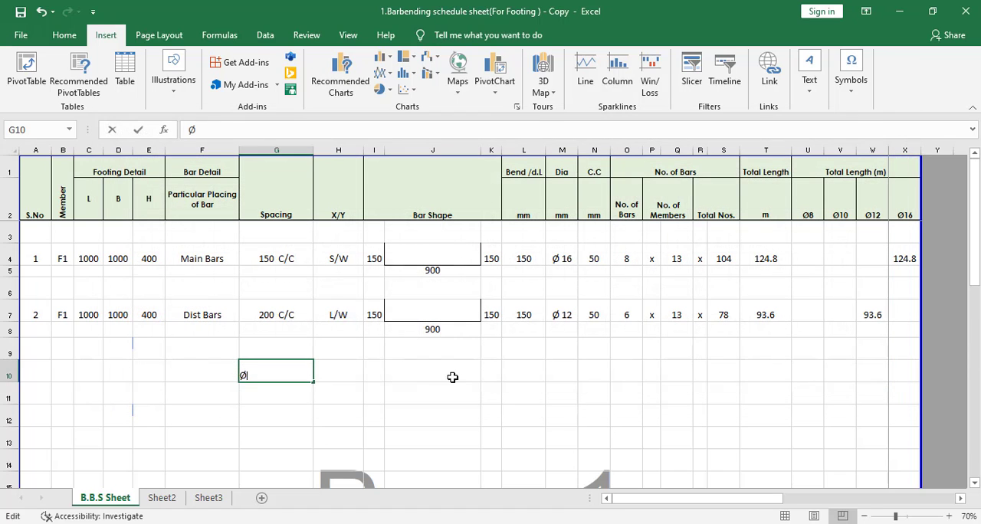
Step: Copy the Ø symbol from cell G10 and discard the cell's entry
{"action": "left_click_drag", "start_coordinate": [261, 379], "coordinate": [233, 375]}
{"action": "right_click", "coordinate": [245, 372]}
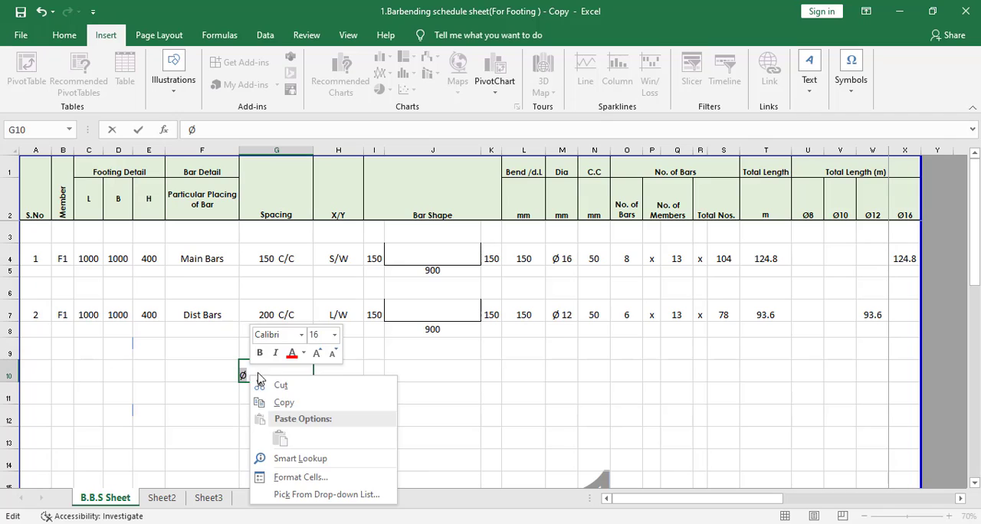
{"action": "left_click", "coordinate": [285, 405]}
{"action": "key", "text": "Escape"}
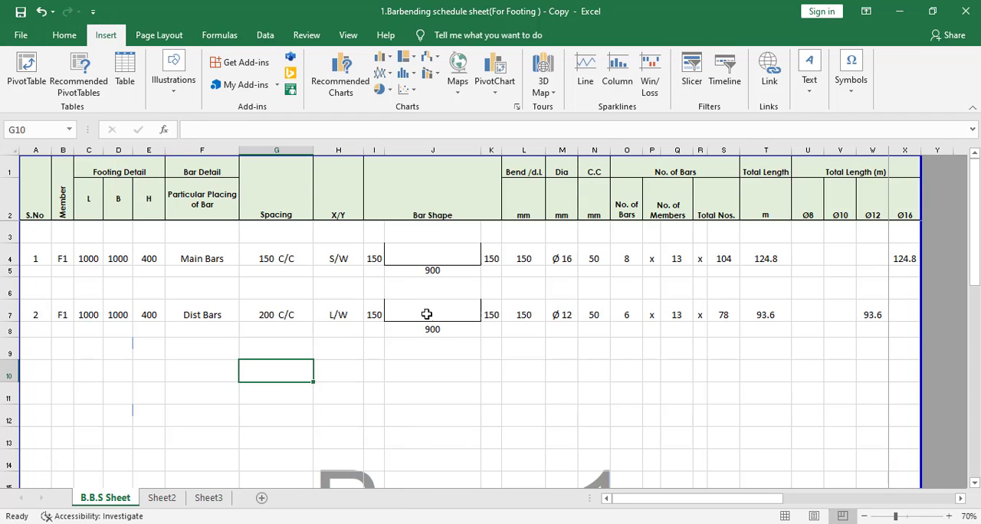
Step: Paste the copied Ø symbol into the Dist Bars diameter cell's custom number format and apply the format "Ø" #
{"action": "left_click", "coordinate": [565, 306]}
{"action": "right_click", "coordinate": [567, 312]}
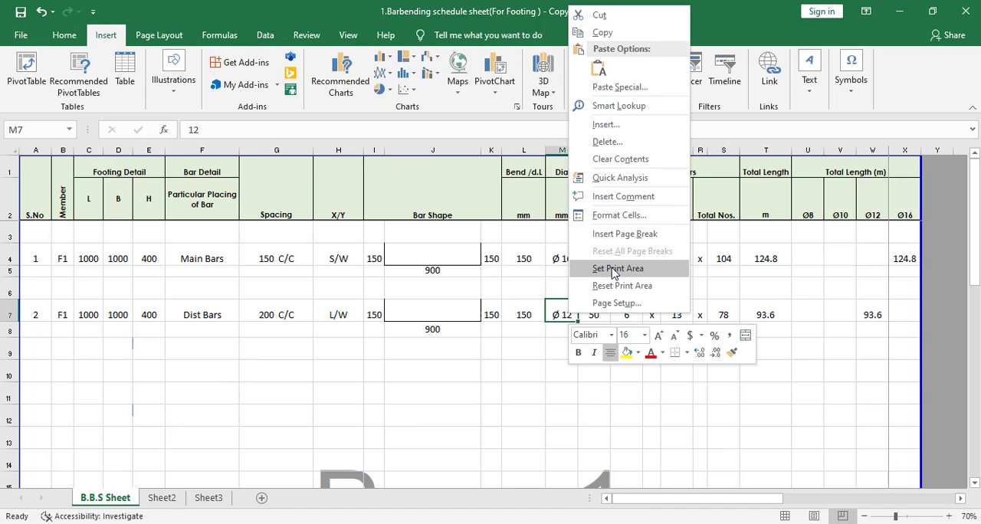
{"action": "left_click", "coordinate": [629, 222]}
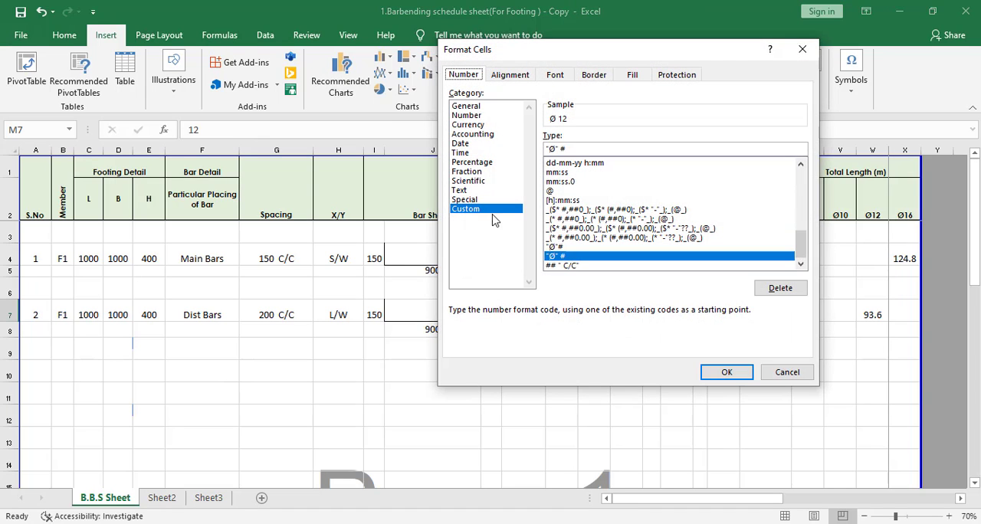
{"action": "right_click", "coordinate": [552, 149]}
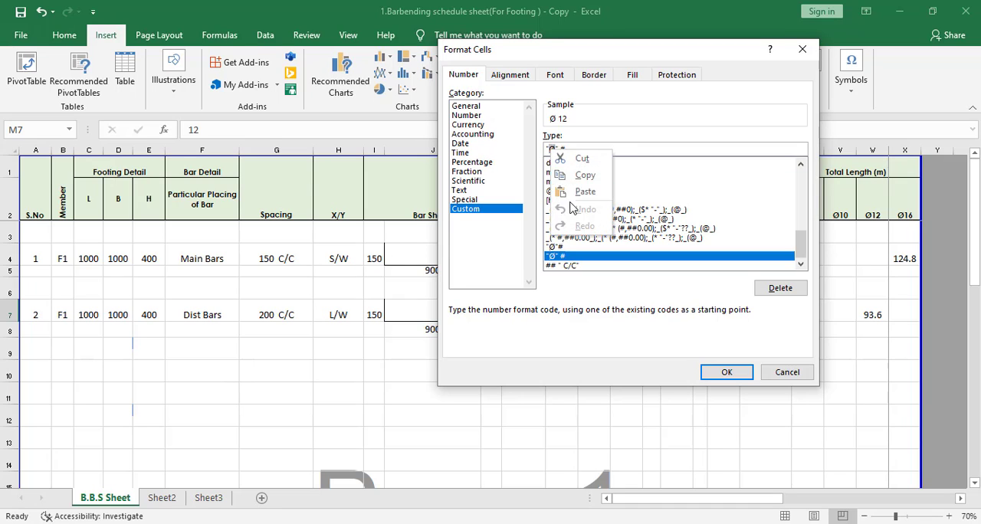
{"action": "left_click", "coordinate": [573, 193]}
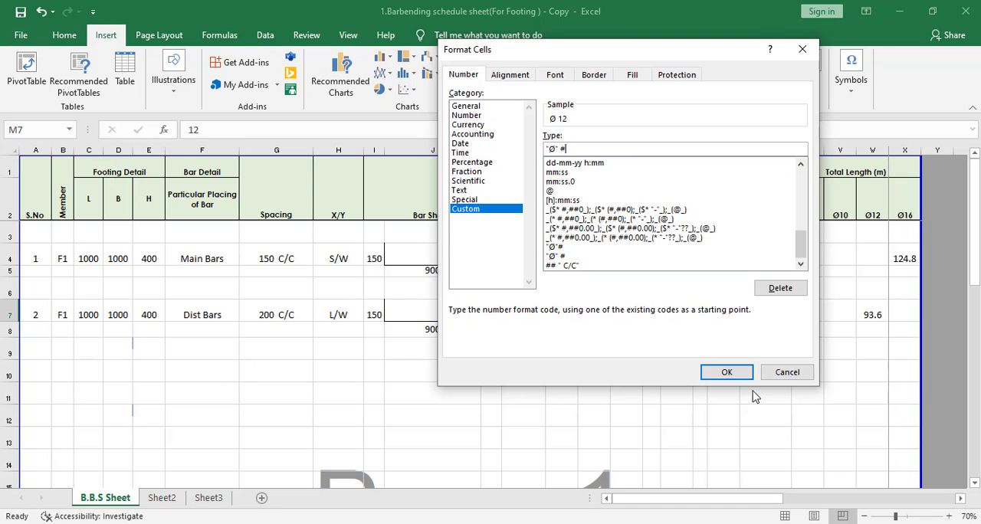
{"action": "left_click", "coordinate": [721, 371]}
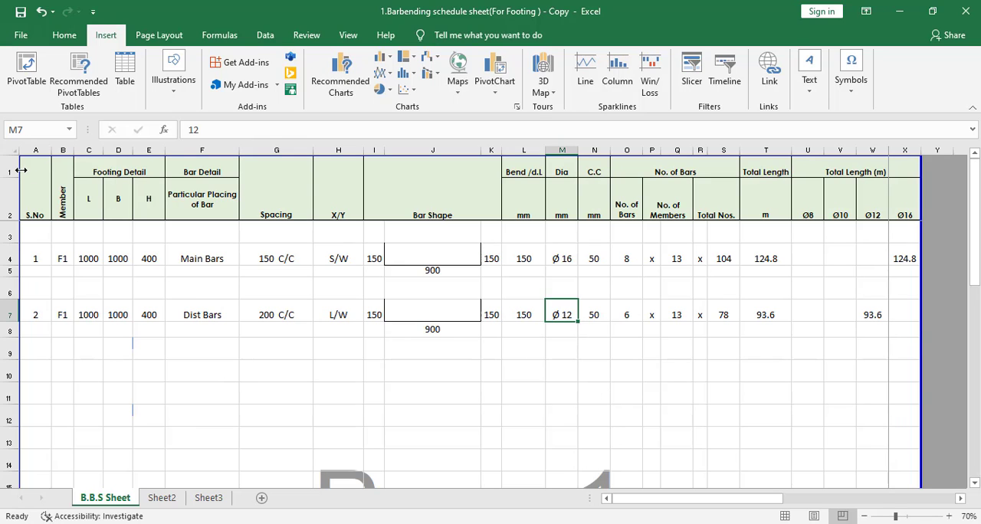
Step: Examine the schedule's overall range and the Main Bars total length formulas in the Ø8 to Ø16 columns
{"action": "mouse_move", "coordinate": [35, 174]}
{"action": "left_mouse_down"}
{"action": "mouse_move", "coordinate": [893, 346]}
{"action": "mouse_move", "coordinate": [892, 394]}
{"action": "mouse_move", "coordinate": [590, 401]}
{"action": "mouse_move", "coordinate": [574, 486]}
{"action": "mouse_move", "coordinate": [568, 345]}
{"action": "left_mouse_up"}
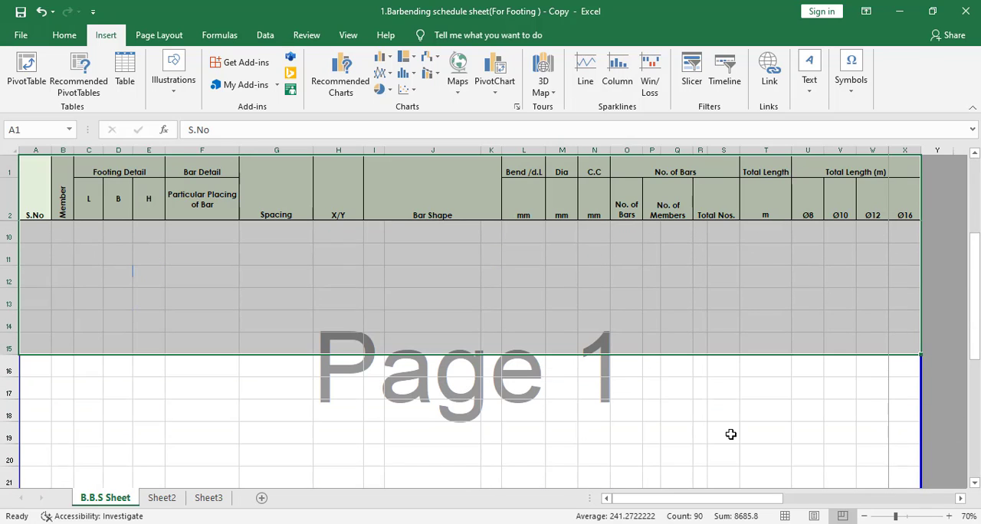
{"action": "scroll", "coordinate": [731, 434], "scroll_direction": "up", "scroll_amount": 3}
{"action": "left_click", "coordinate": [730, 408]}
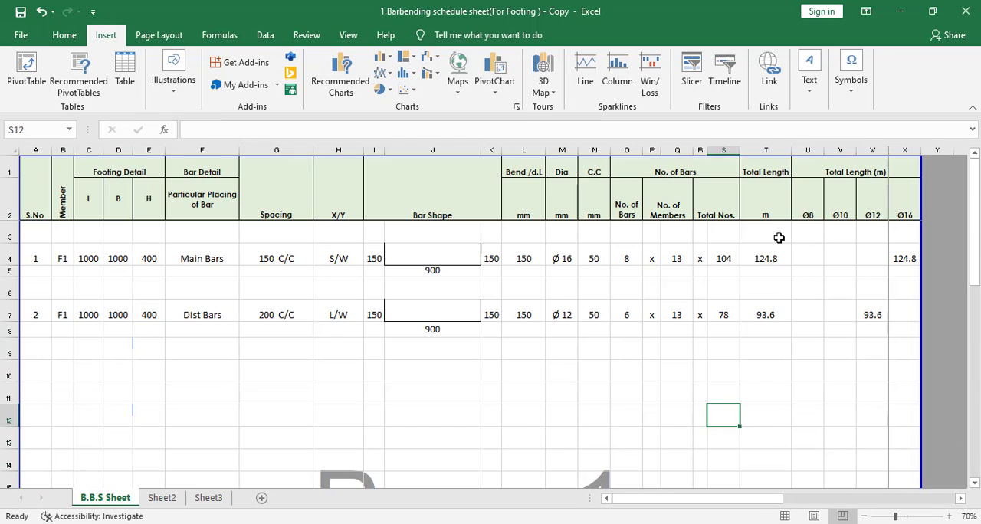
{"action": "left_click", "coordinate": [812, 257]}
{"action": "left_click", "coordinate": [849, 256]}
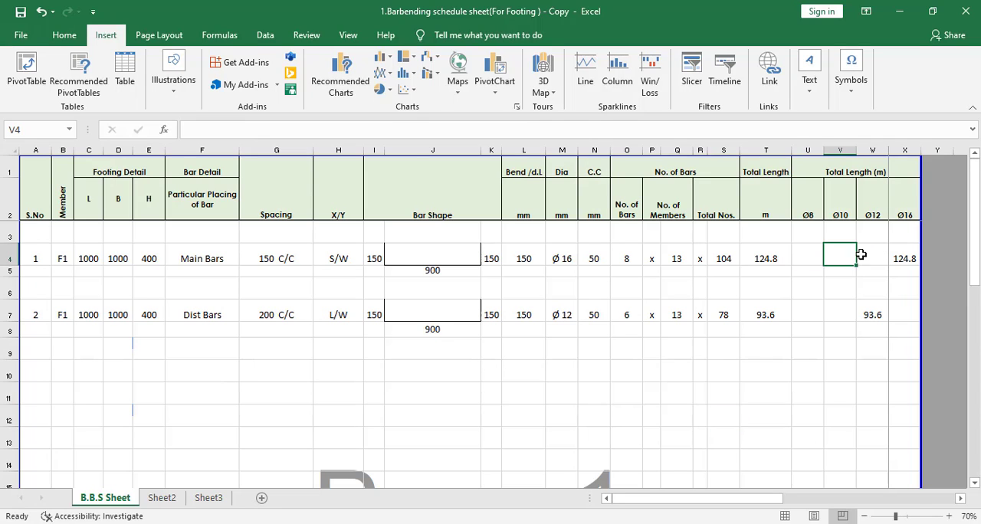
{"action": "left_click", "coordinate": [880, 256]}
{"action": "left_click", "coordinate": [903, 258]}
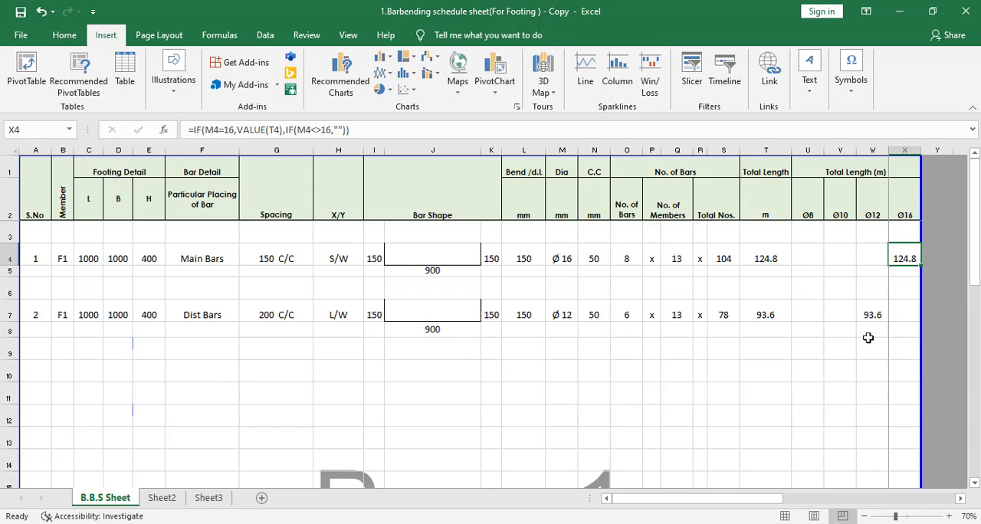
Step: Examine the Total Length, Unit Weight and Total Weight summary rows below the schedule and return to its first rows
{"action": "scroll", "coordinate": [843, 418], "scroll_direction": "down", "scroll_amount": 8}
{"action": "scroll", "coordinate": [836, 414], "scroll_direction": "up", "scroll_amount": 2}
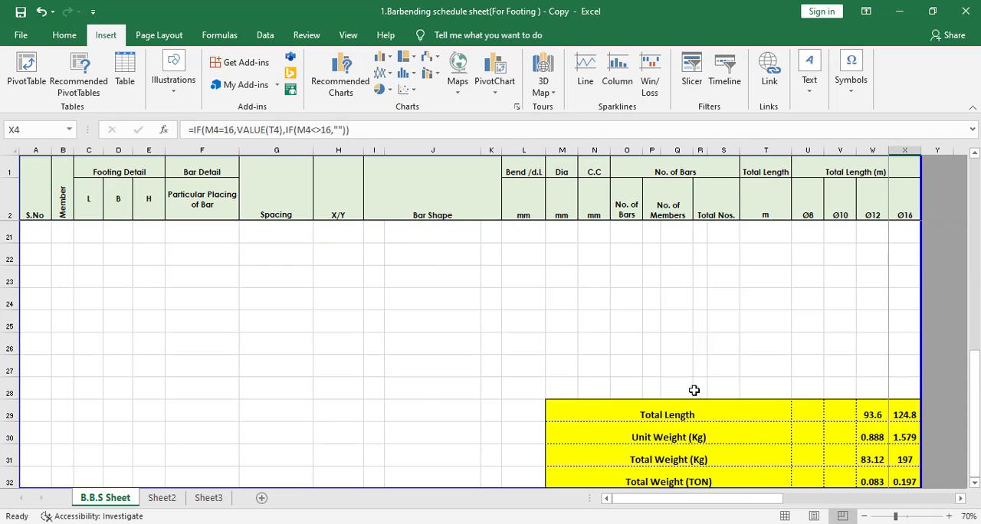
{"action": "scroll", "coordinate": [835, 416], "scroll_direction": "down", "scroll_amount": 1}
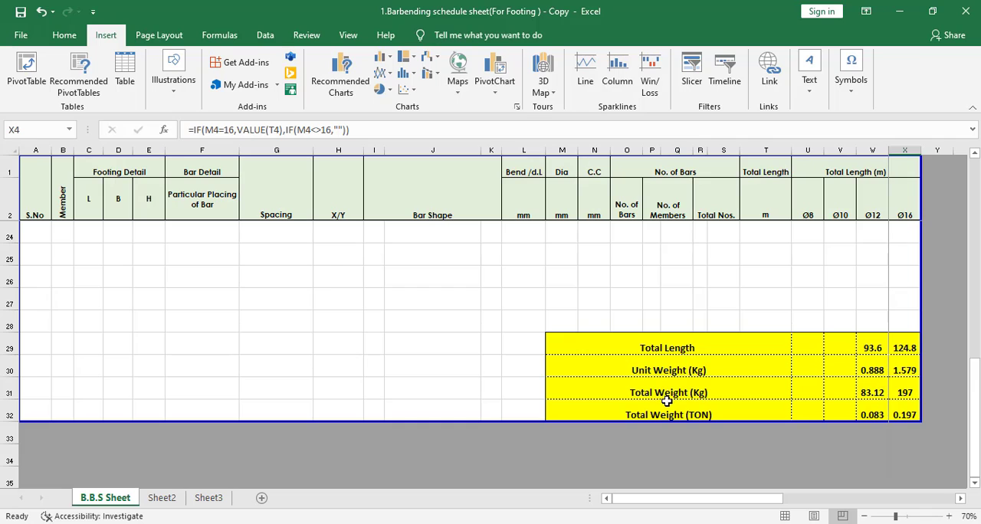
{"action": "scroll", "coordinate": [760, 434], "scroll_direction": "up", "scroll_amount": 7}
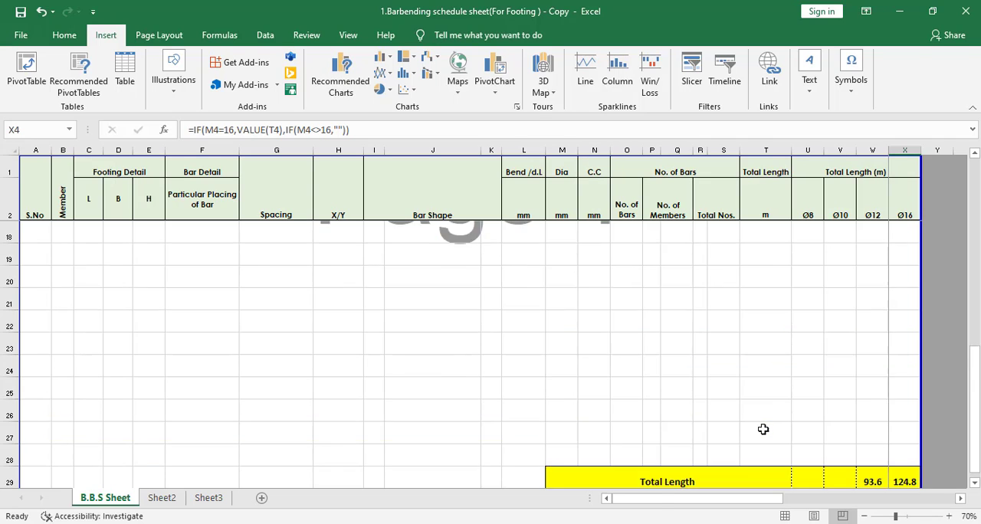
{"action": "scroll", "coordinate": [764, 432], "scroll_direction": "down", "scroll_amount": 7}
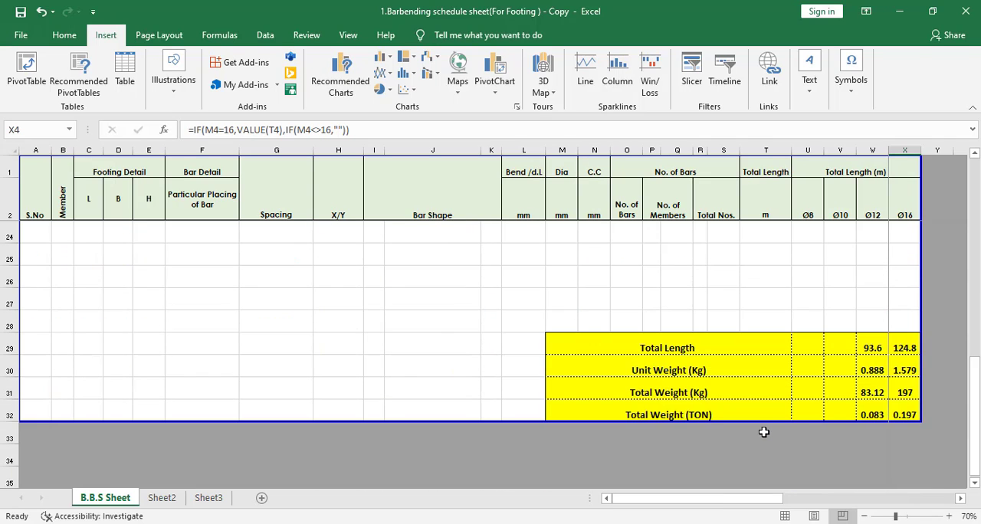
{"action": "scroll", "coordinate": [765, 428], "scroll_direction": "up", "scroll_amount": 7}
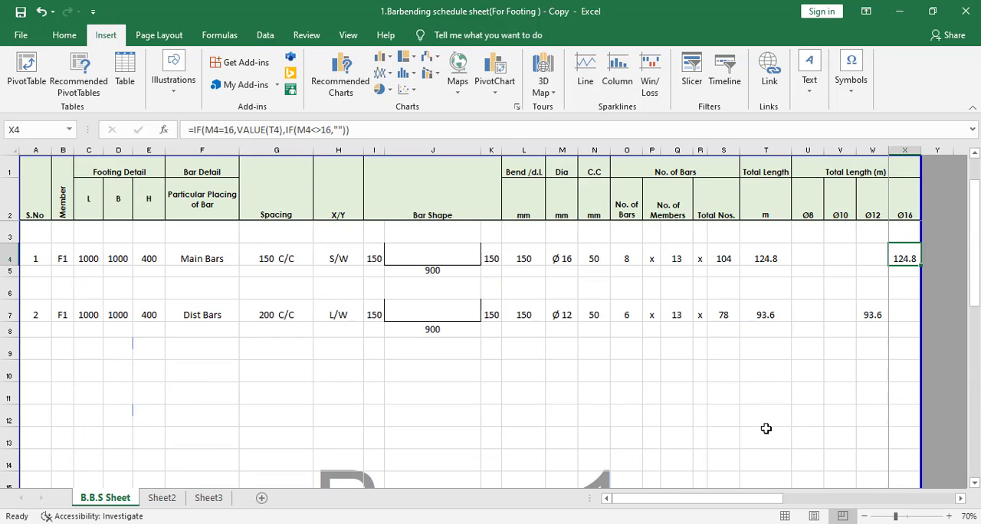